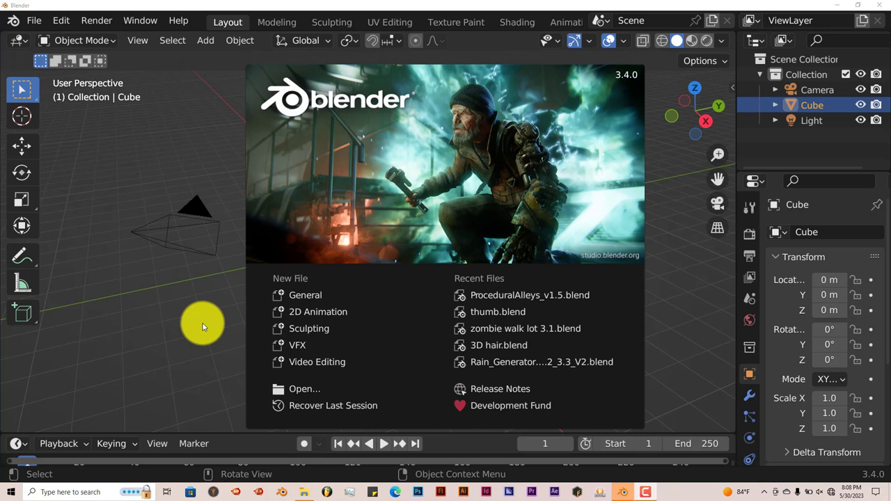
Dismiss the splash screen and open Preferences on the Add-ons page.
left_click(63, 25)
left_click(61, 21)
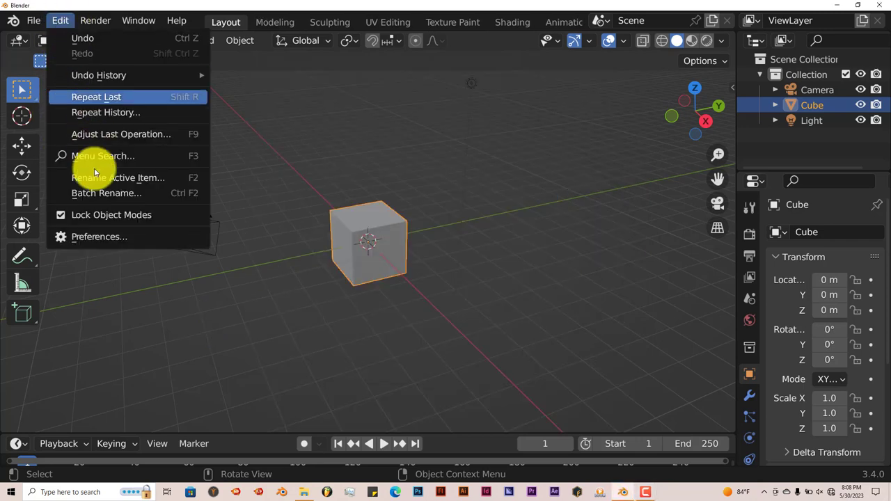
left_click(93, 235)
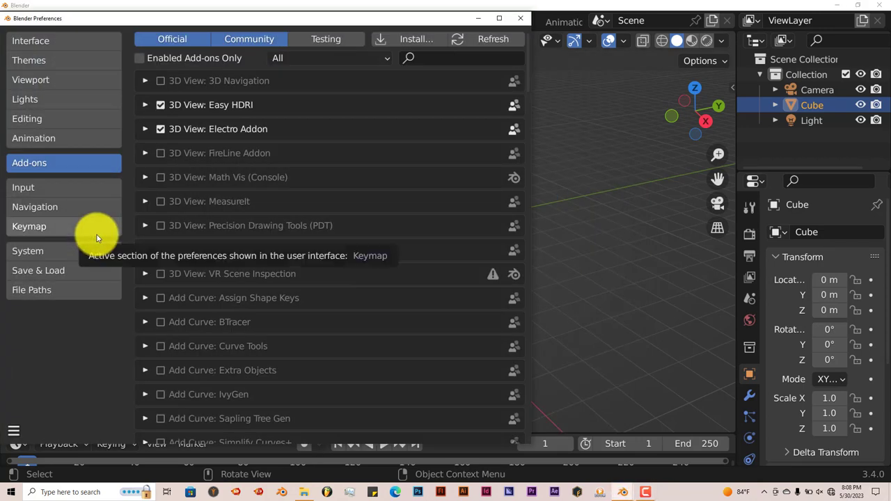
Start an add-on install from file, check the Procedural Crowds download folder, then cancel.
left_click(417, 37)
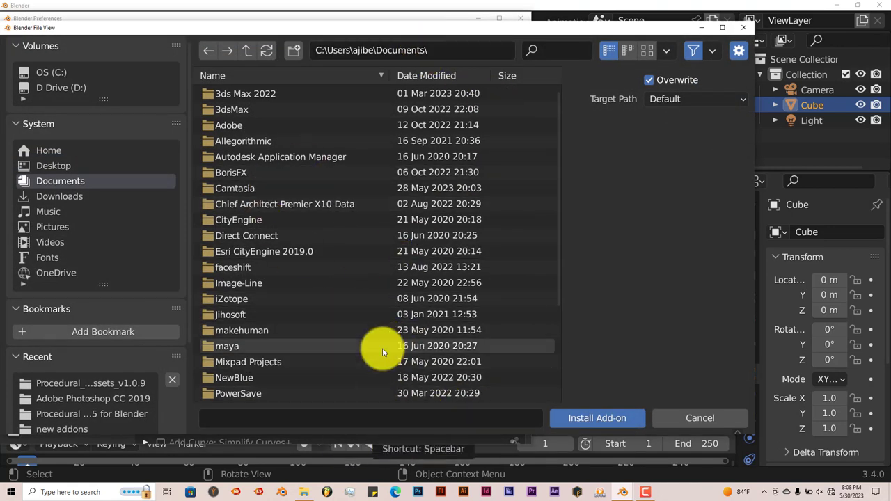
left_click(306, 489)
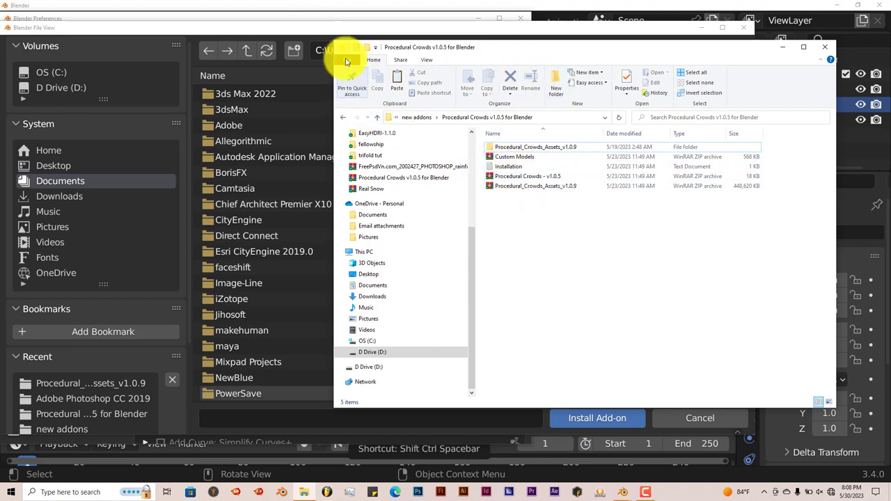
left_click(302, 23)
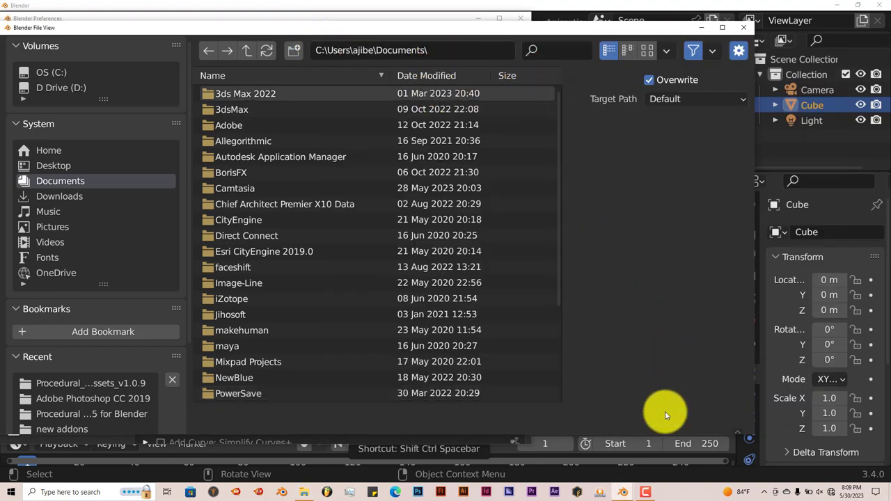
left_click(664, 414)
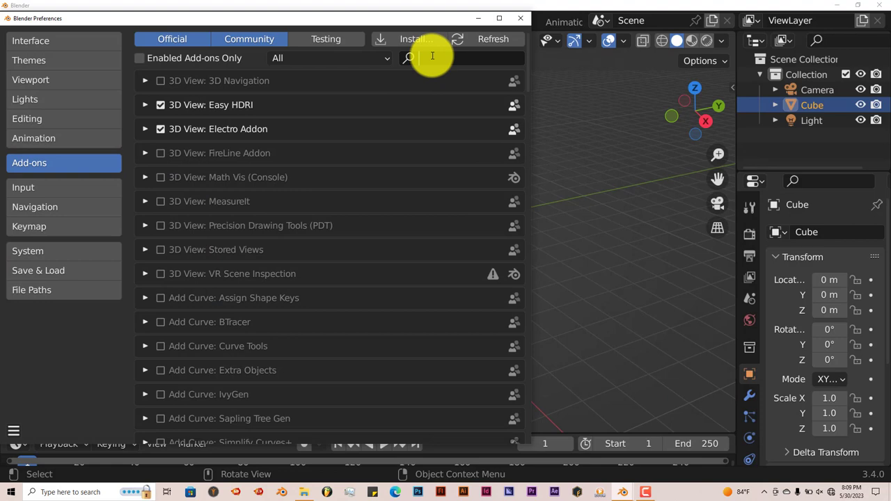
Filter add-ons by 'crow' to show Procedural Crowds and bring up its download folder.
type("crow")
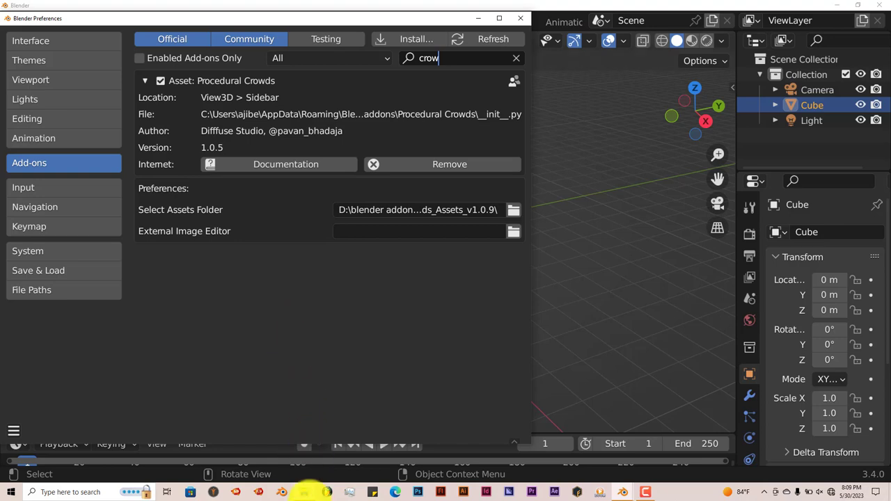
left_click(306, 493)
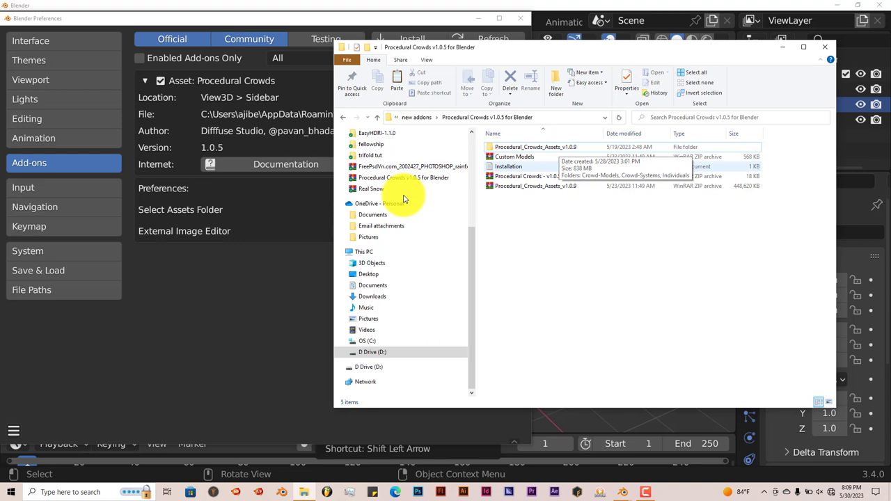
Browse for the add-on's assets folder and copy the download folder path from Explorer.
left_click(259, 26)
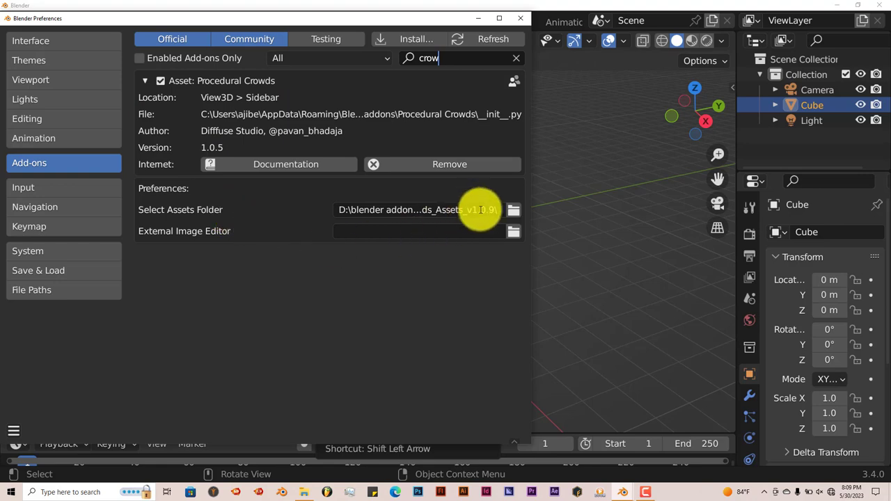
left_click(515, 214)
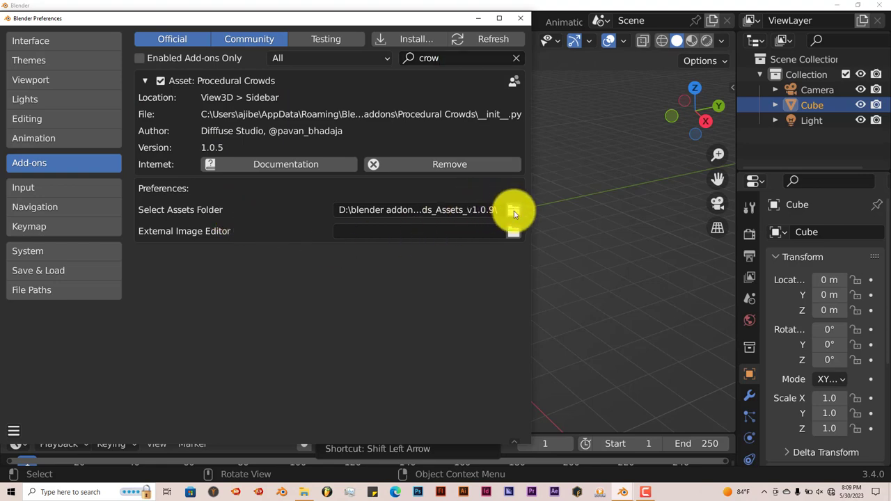
left_click(514, 212)
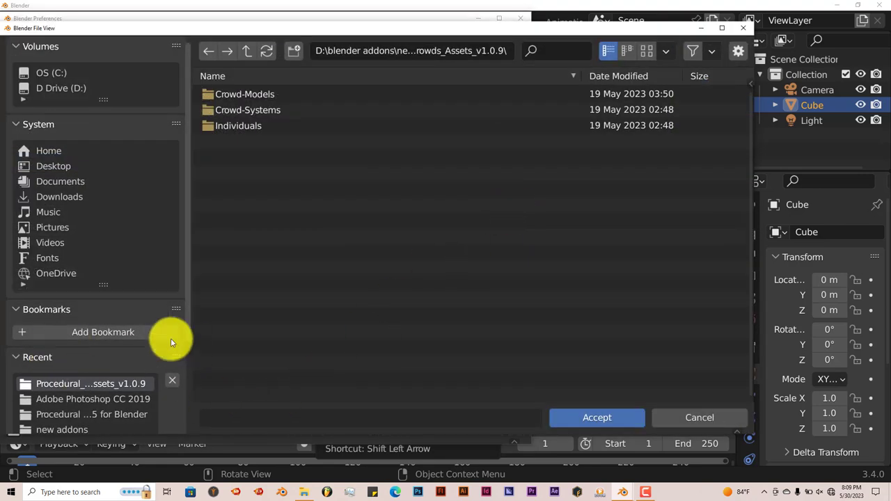
left_click(304, 492)
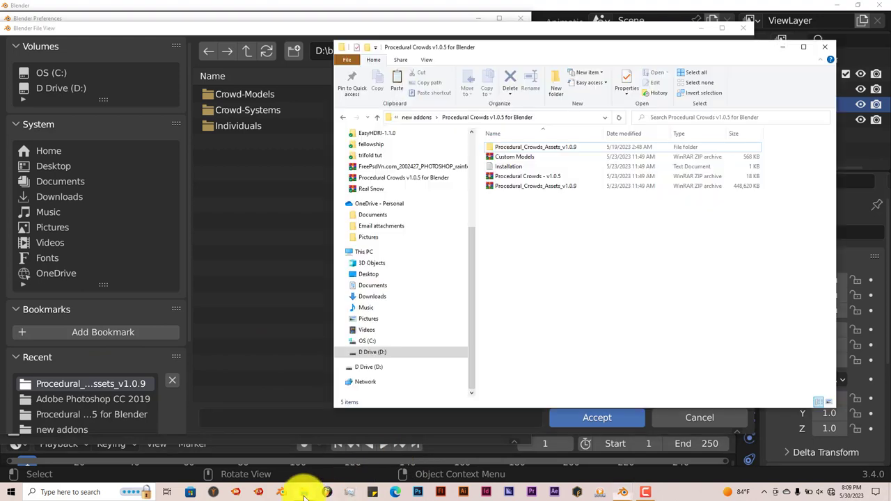
left_click(581, 117)
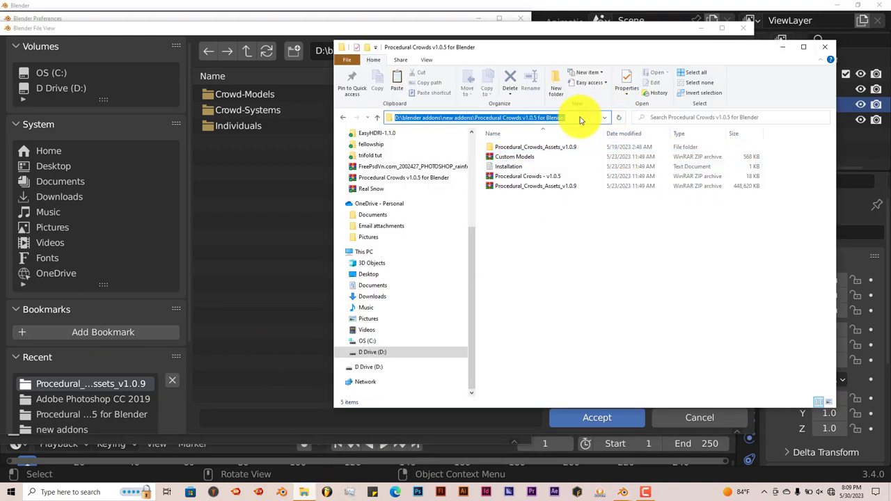
right_click(539, 117)
left_click(563, 147)
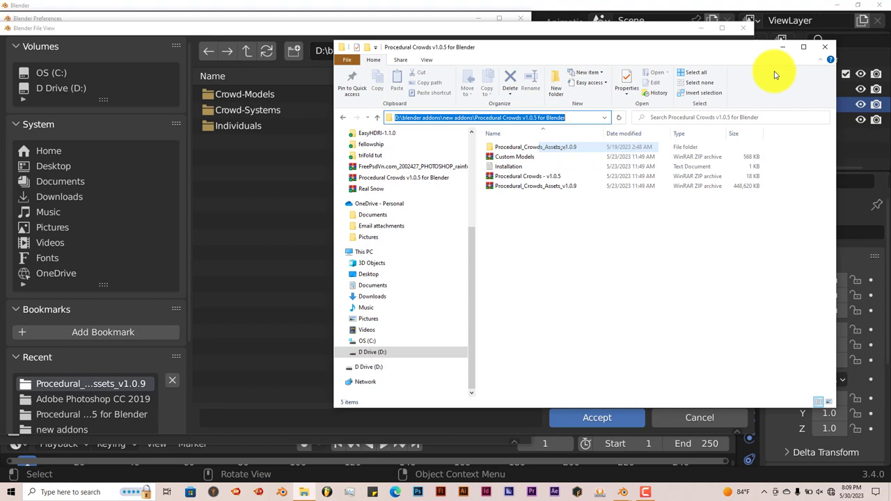
left_click(783, 47)
Paste the path and accept Procedural_Crowds_Assets_v1.0.9 as the assets folder.
left_click(498, 54)
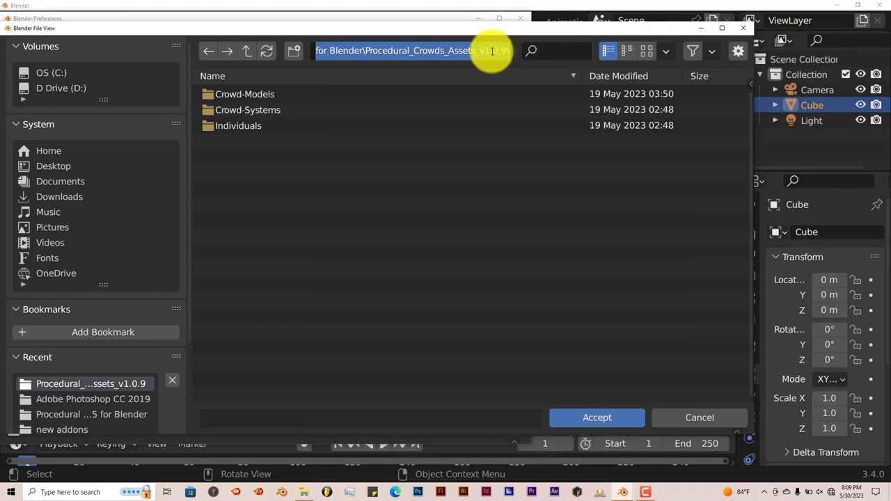
key("ctrl+v")
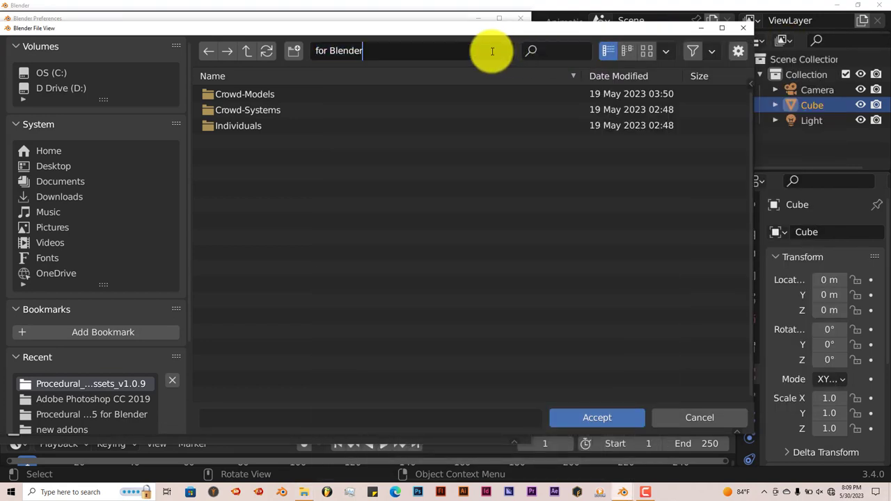
key("Return")
left_click(358, 95)
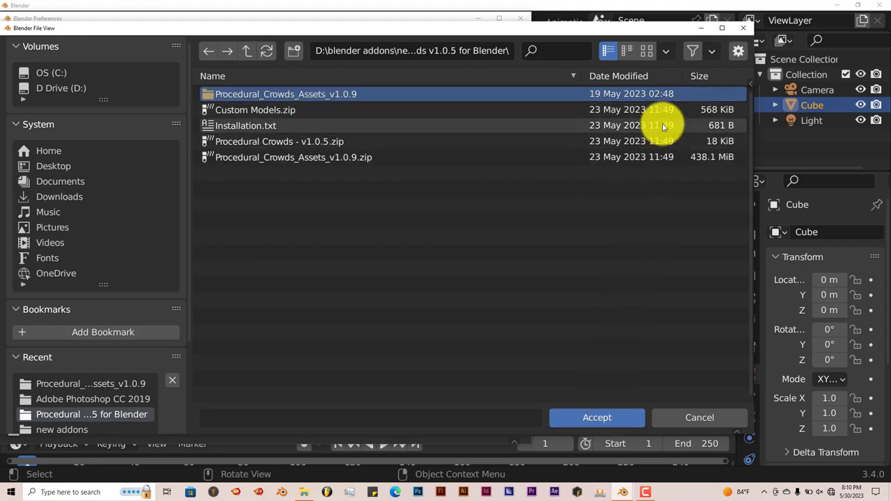
left_click(744, 27)
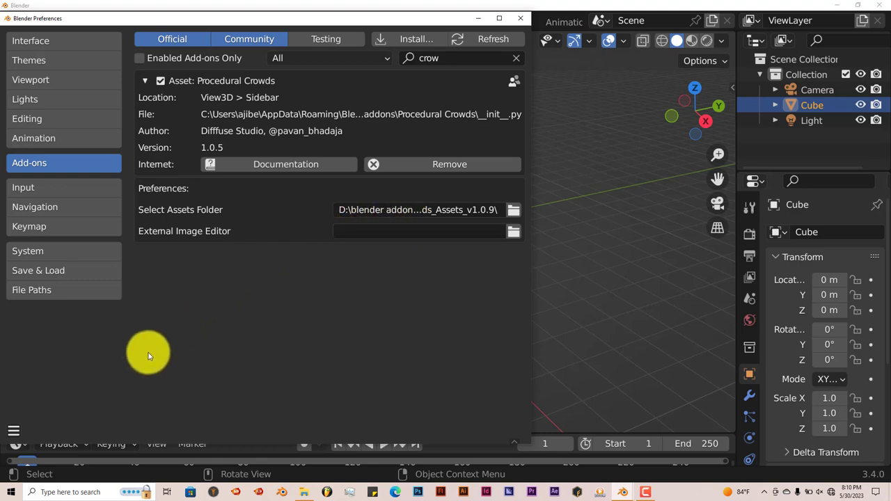
Close Preferences and replace the default cube with a mesh plane.
left_click(519, 19)
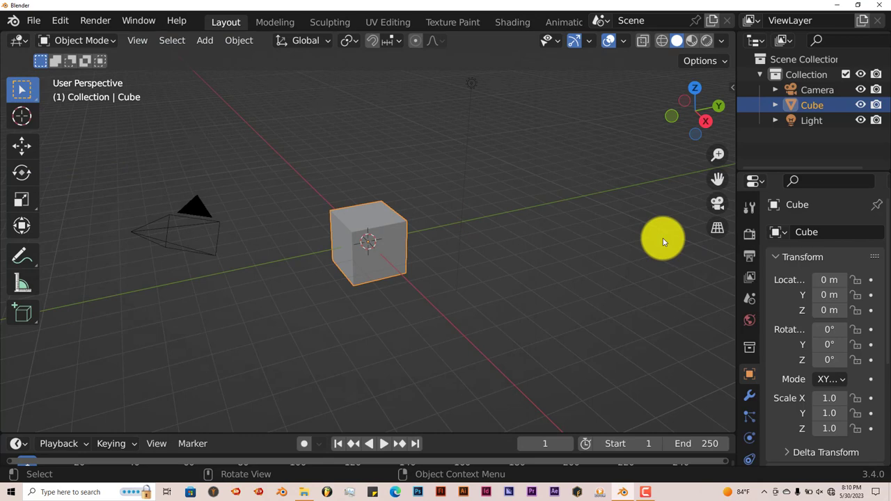
scroll(405, 332, "up", 2)
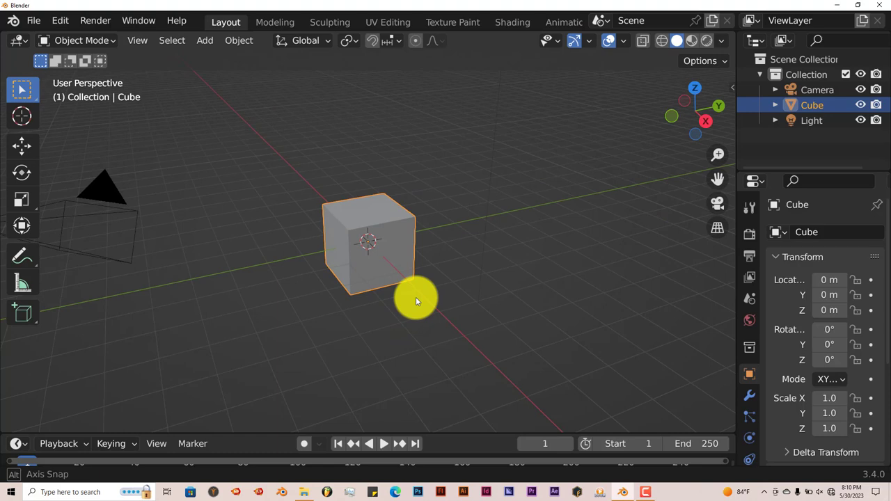
middle_click_drag(413, 299, 480, 301)
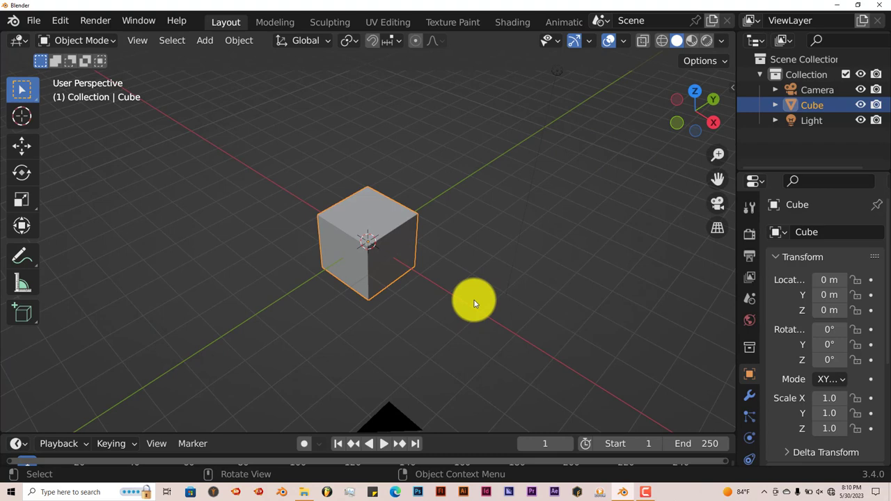
key("Delete")
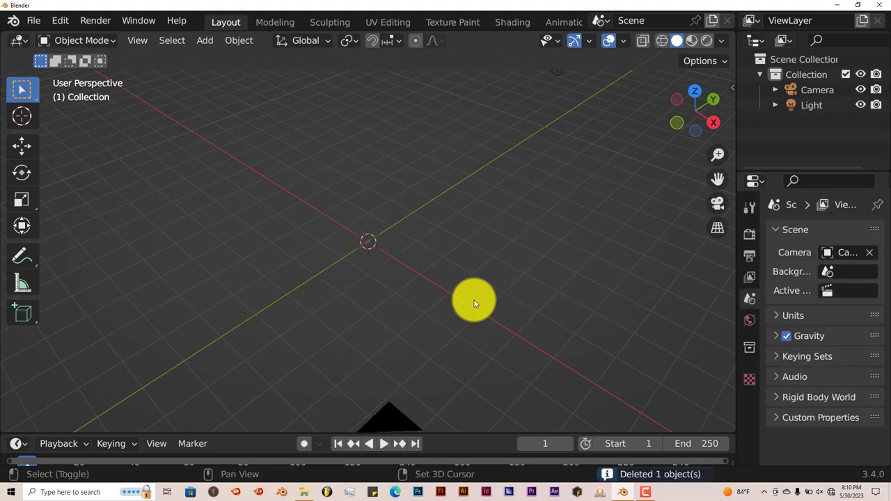
key("shift+a")
mouse_move(461, 188)
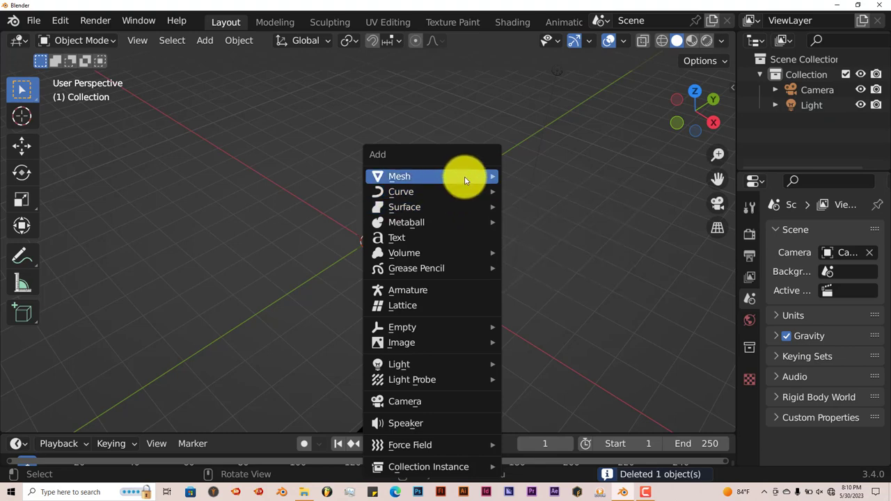
mouse_move(481, 176)
left_click(529, 176)
scroll(393, 304, "down", 3)
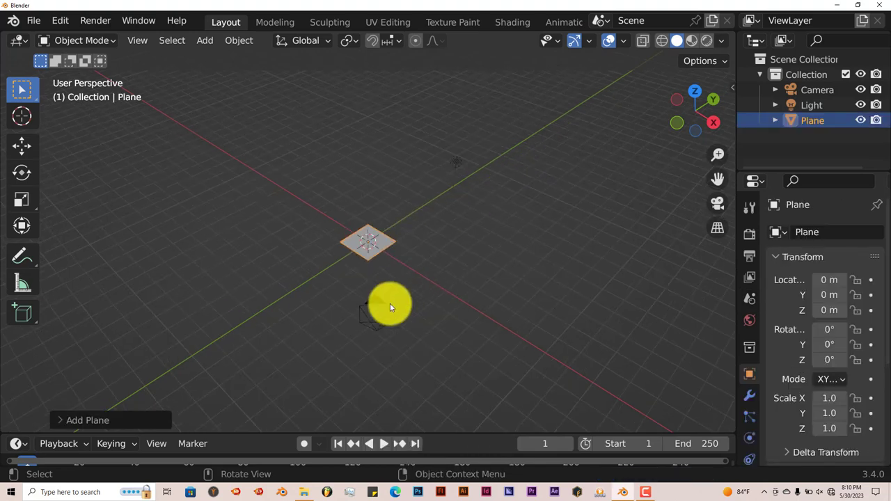
Scale the plane up in three passes to about 32 times its size.
key("s")
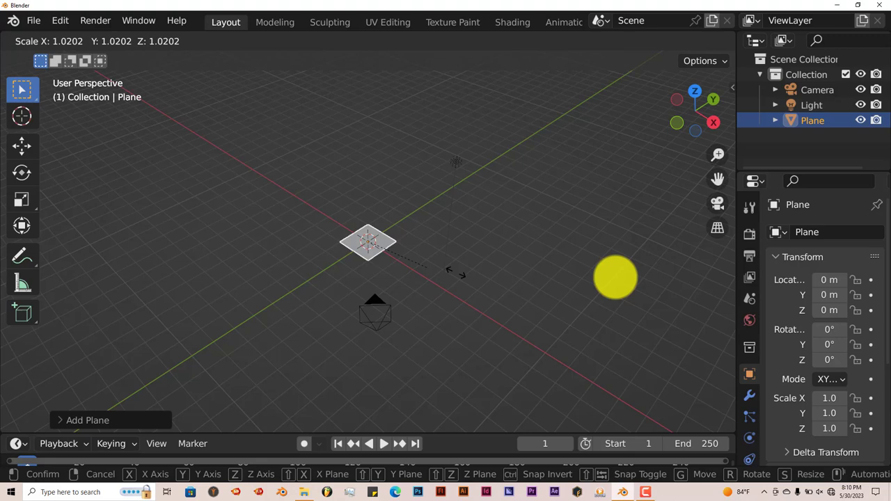
left_click(248, 332)
key("s")
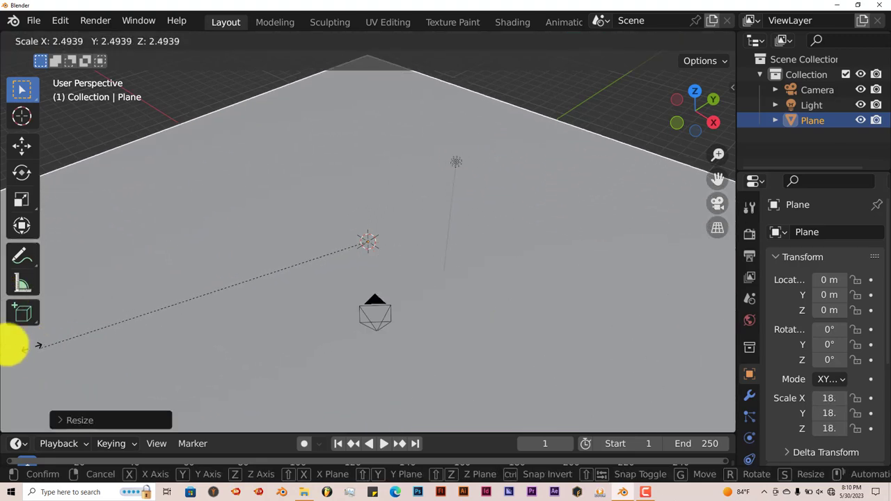
left_click(76, 327)
scroll(199, 302, "down", 2)
key("s")
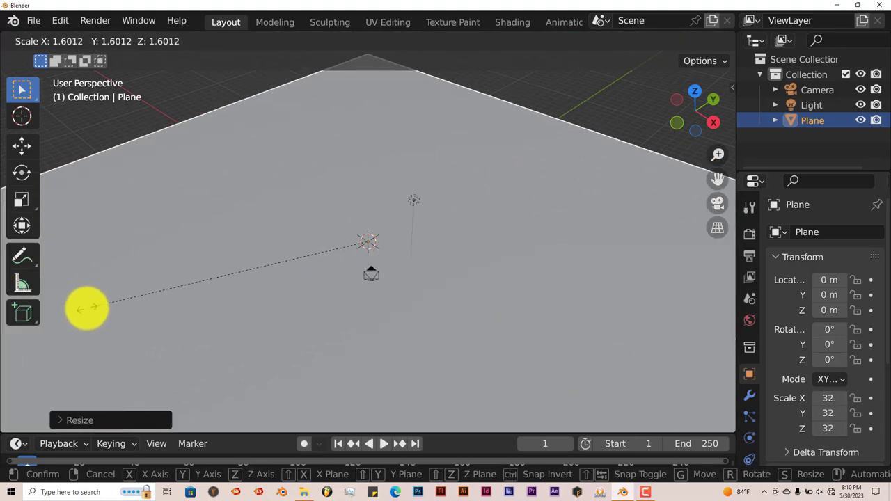
left_click(86, 308)
middle_click_drag(232, 304, 209, 286)
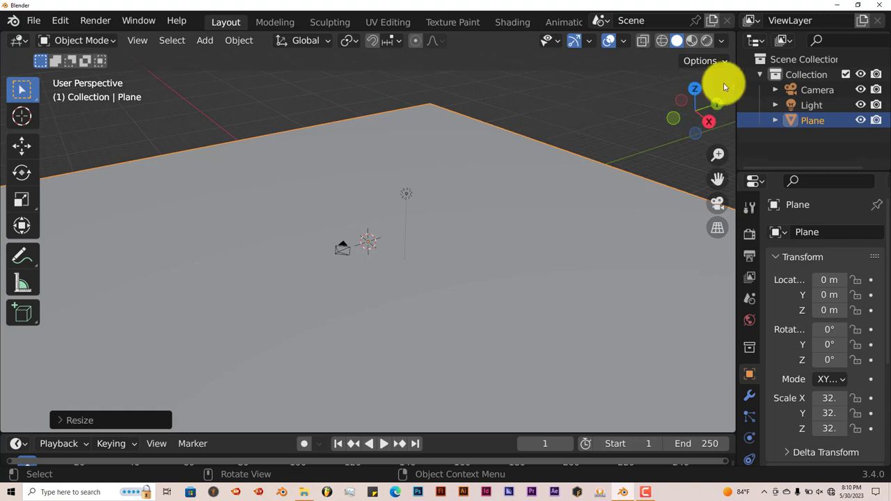
Show the sidebar's Procedural Crowds tab and its Audience/Circle/March crowd-type gallery.
left_click(732, 87)
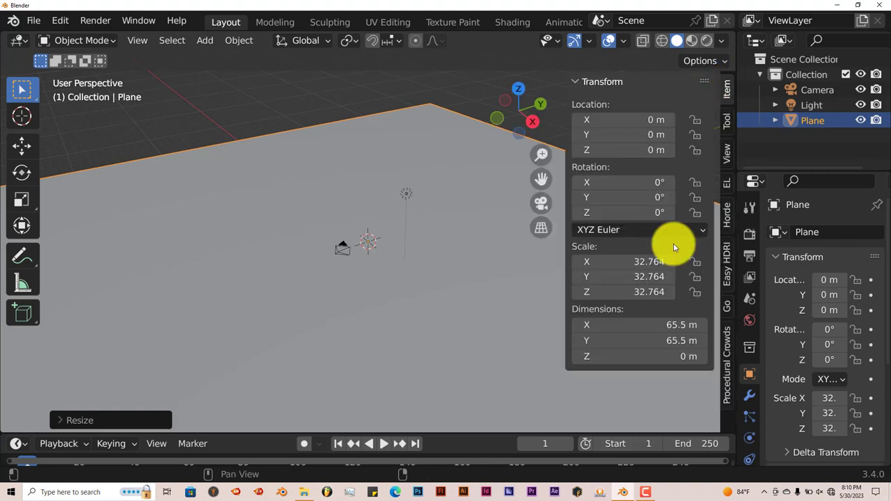
left_click(727, 367)
left_click(682, 160)
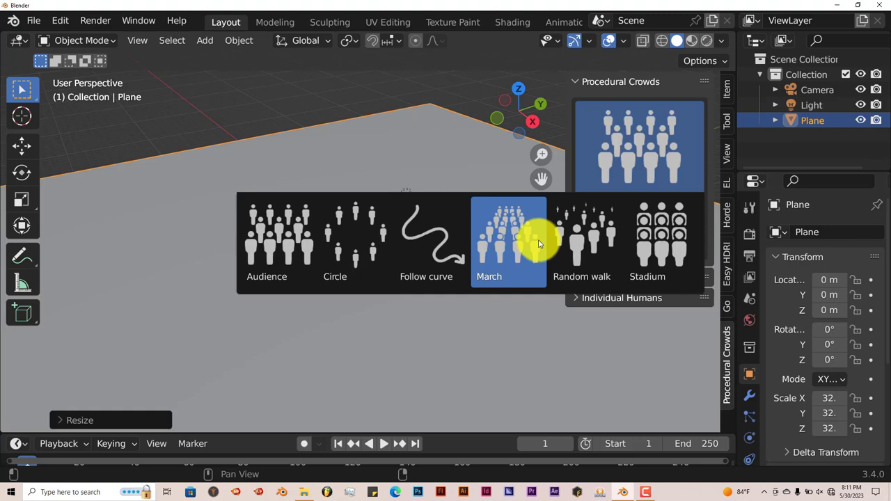
Add an Audience crowd (audience_GN) of casual humans to the plane and frame it.
left_click(307, 238)
middle_click_drag(304, 341, 334, 314)
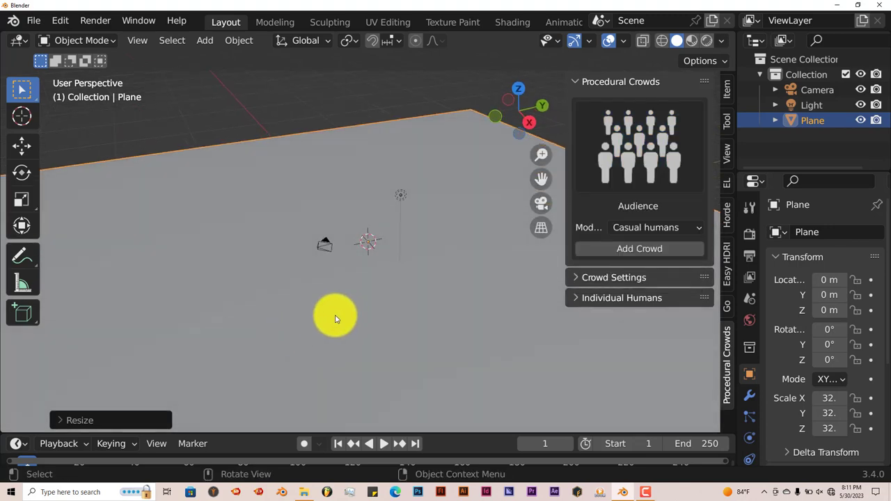
left_click(618, 249)
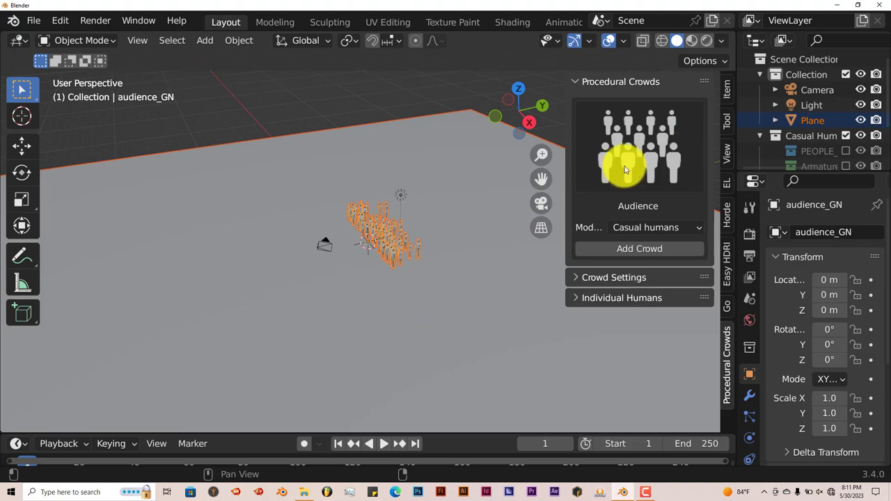
key("KP_Decimal")
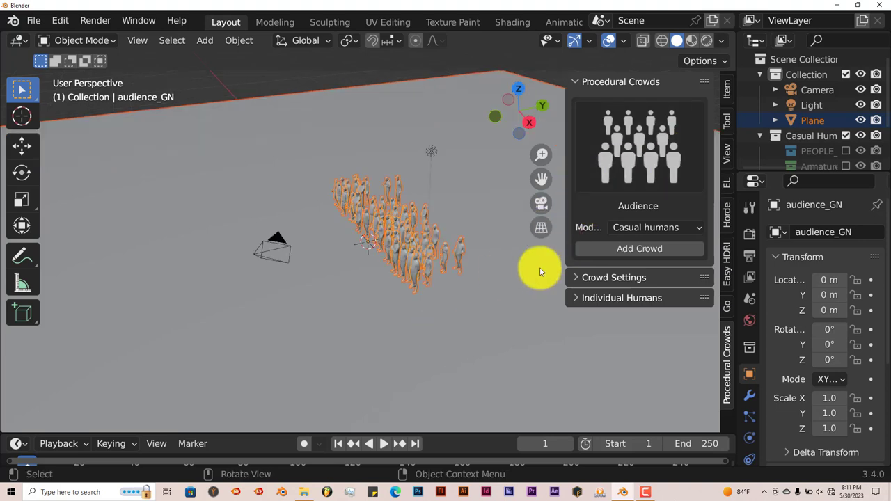
middle_click_drag(530, 289, 551, 279)
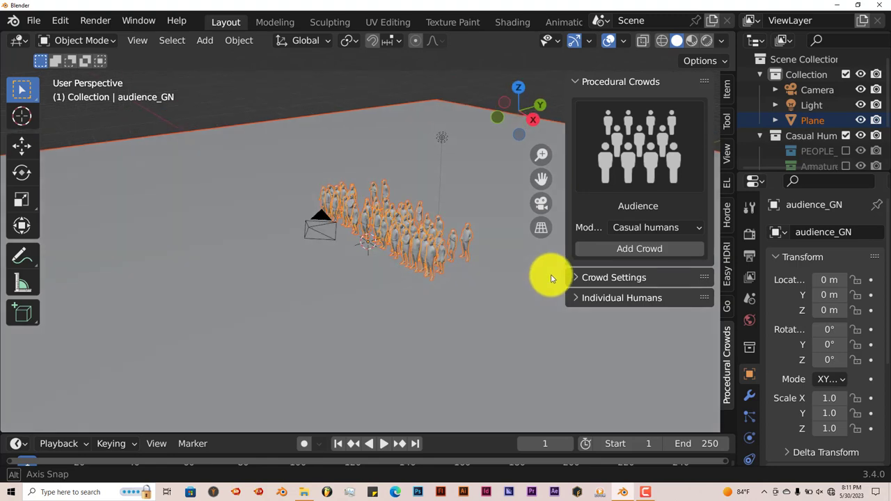
scroll(488, 302, "up", 6)
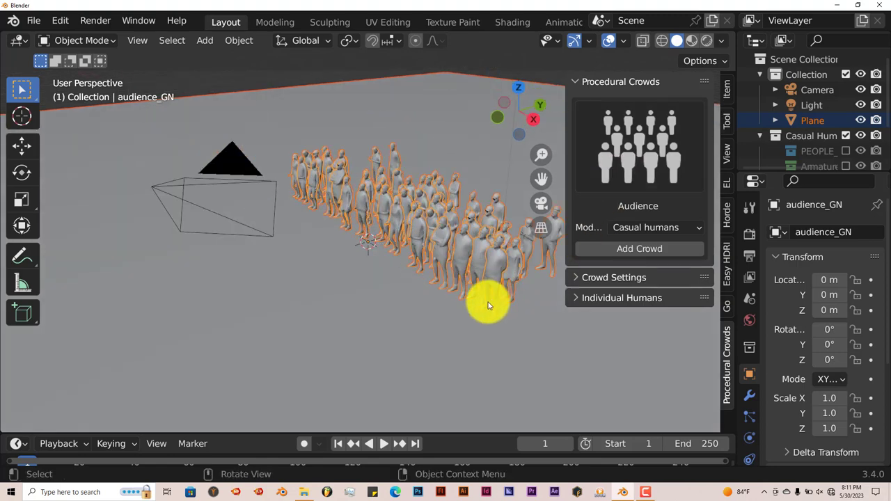
left_click_drag(539, 180, 483, 262)
middle_click_drag(484, 262, 422, 278)
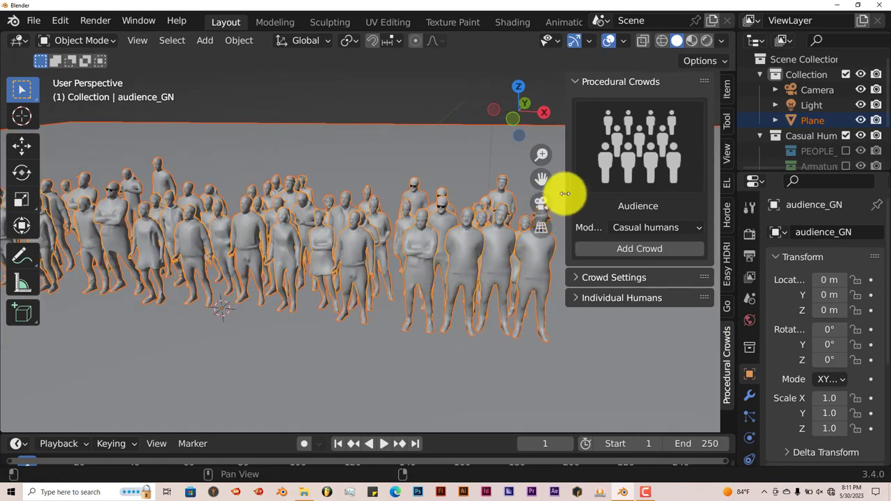
left_click_drag(545, 180, 360, 288)
scroll(360, 290, "down", 2)
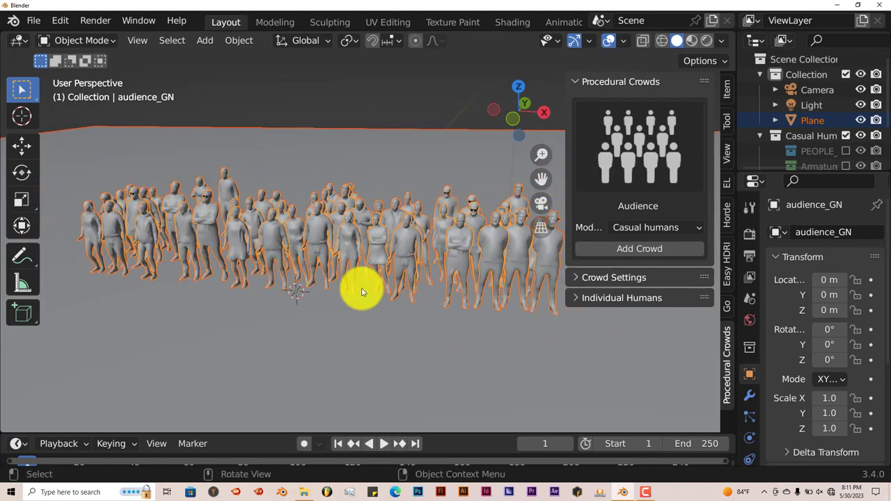
Play and pause the crowd animation, return to frame 1, and switch to Rendered shading.
left_click(382, 444)
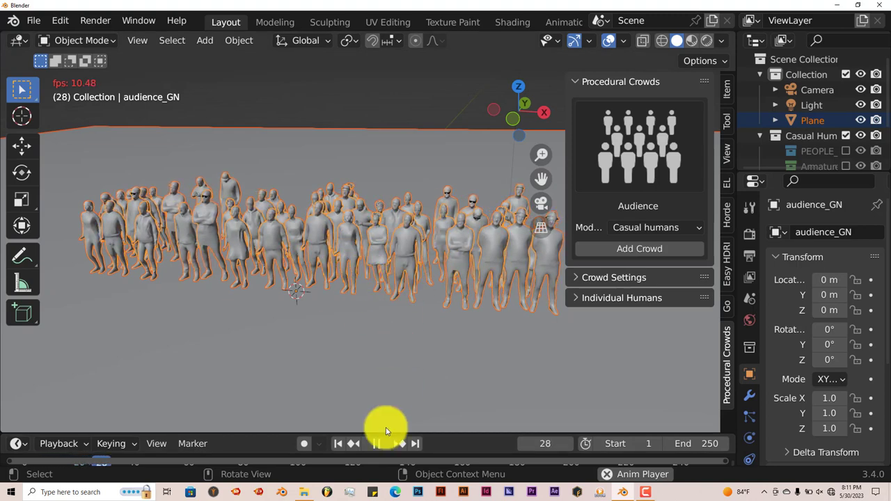
left_click(375, 443)
left_click(337, 443)
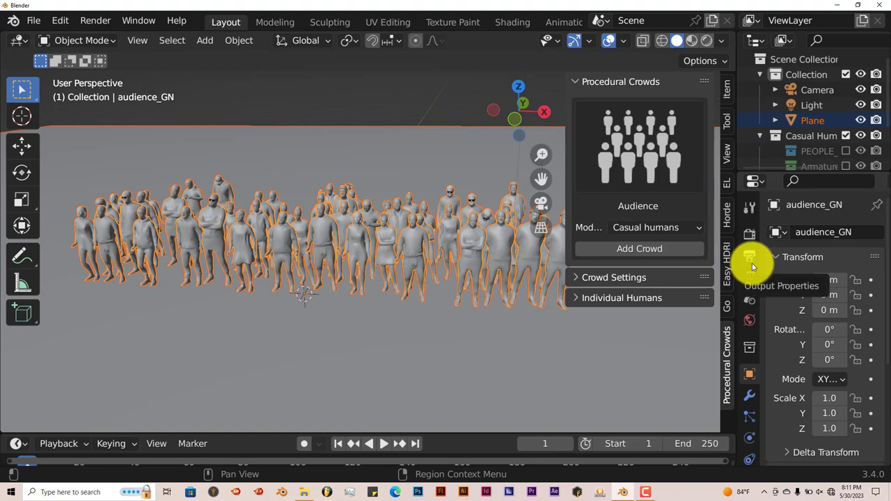
left_click(749, 233)
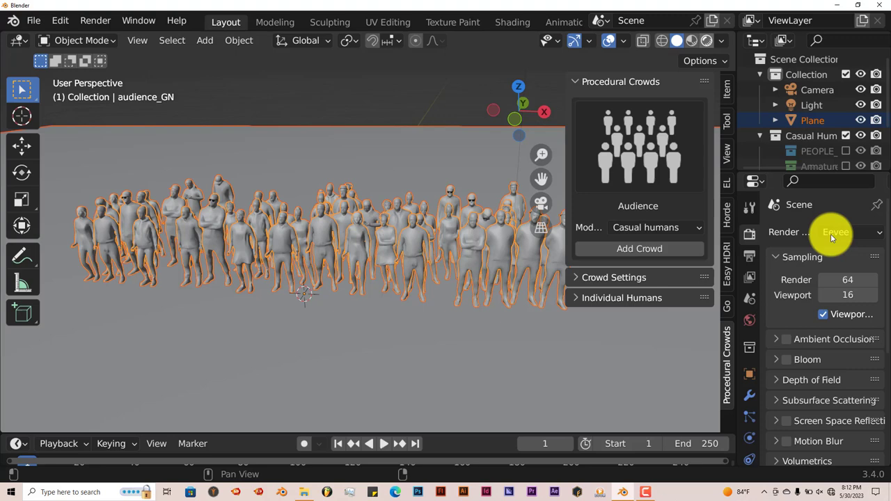
key("z")
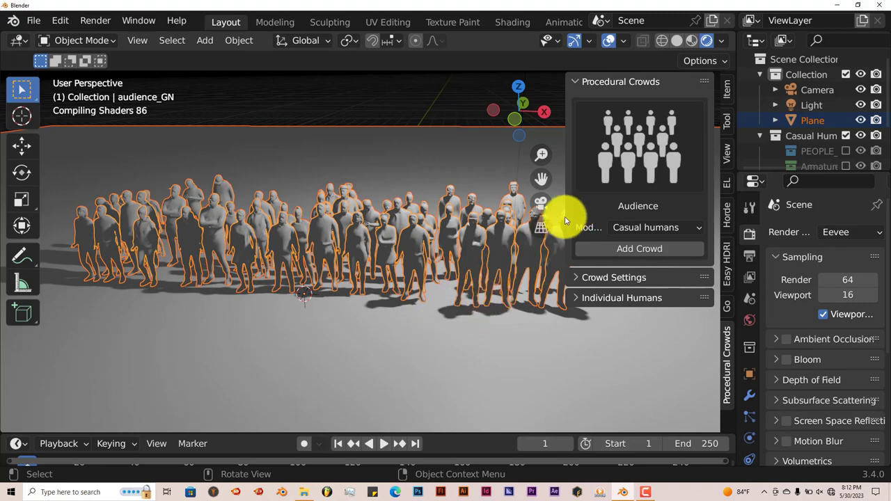
Set the World background colour to white and orbit around the brightened crowd.
scroll(567, 224, "up", 2)
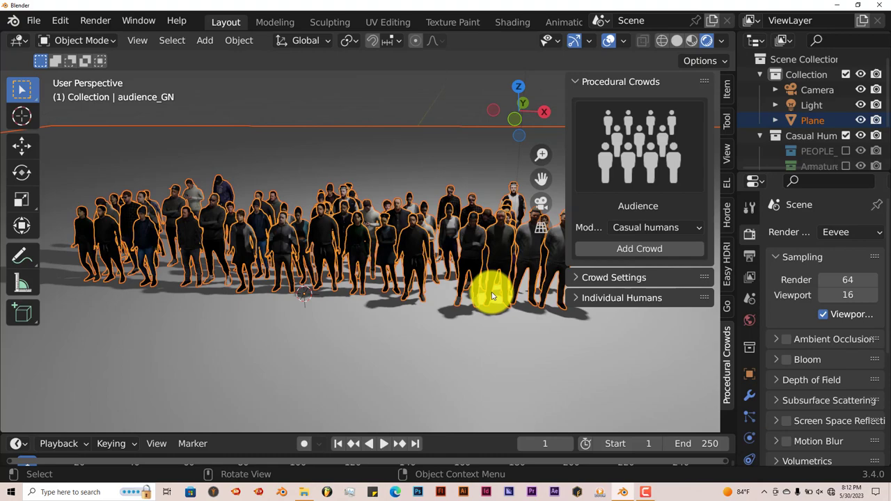
scroll(460, 311, "up", 4)
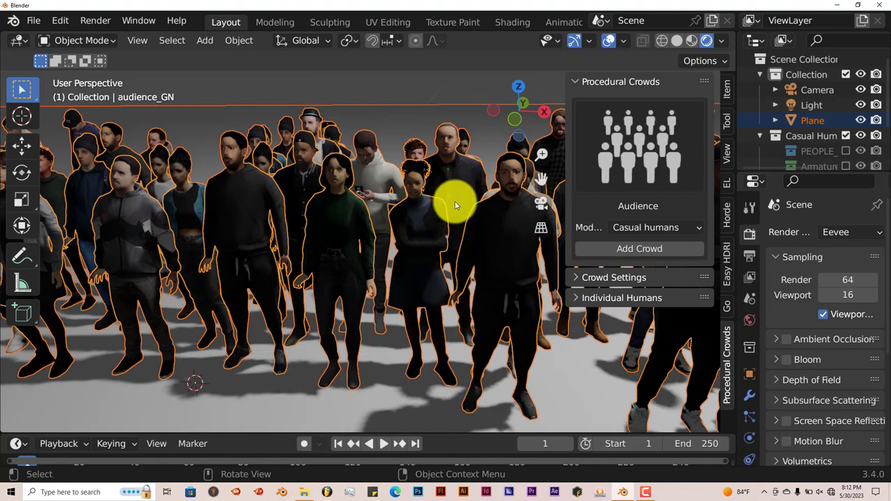
scroll(364, 209, "down", 3)
left_click(750, 320)
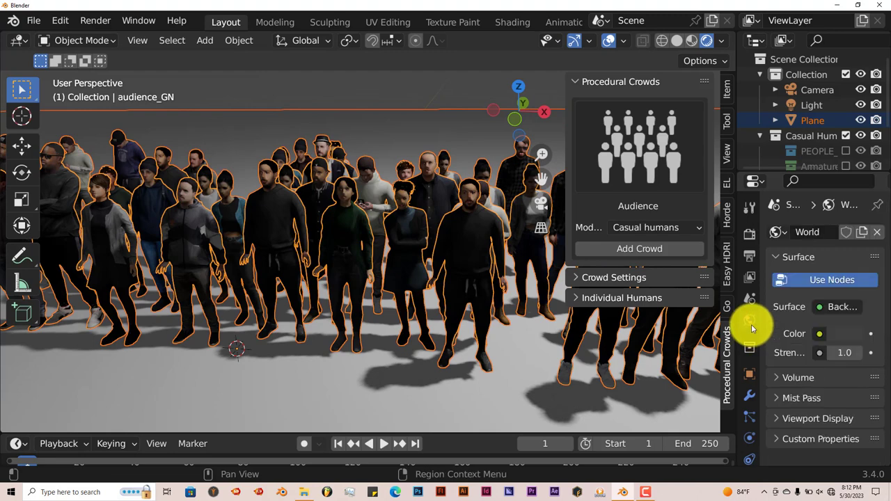
left_click(841, 339)
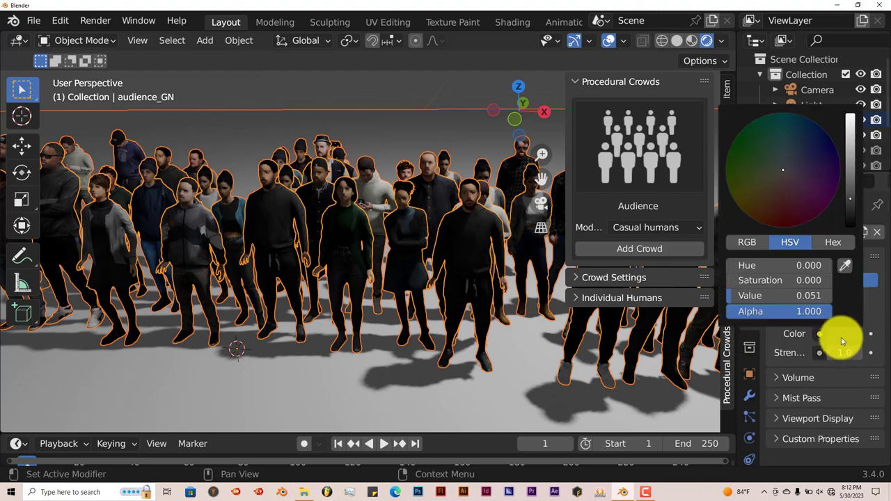
left_click(850, 136)
middle_click_drag(469, 254, 378, 314)
middle_click_drag(469, 240, 508, 209)
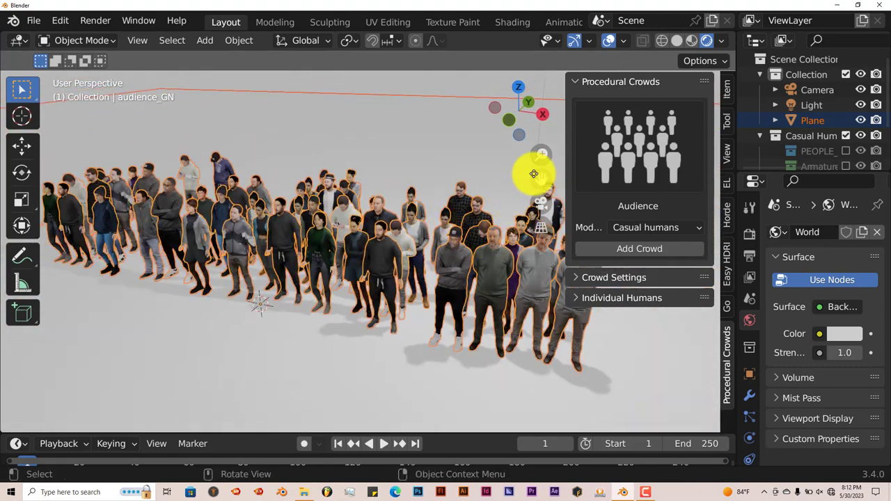
middle_click_drag(533, 173, 429, 299)
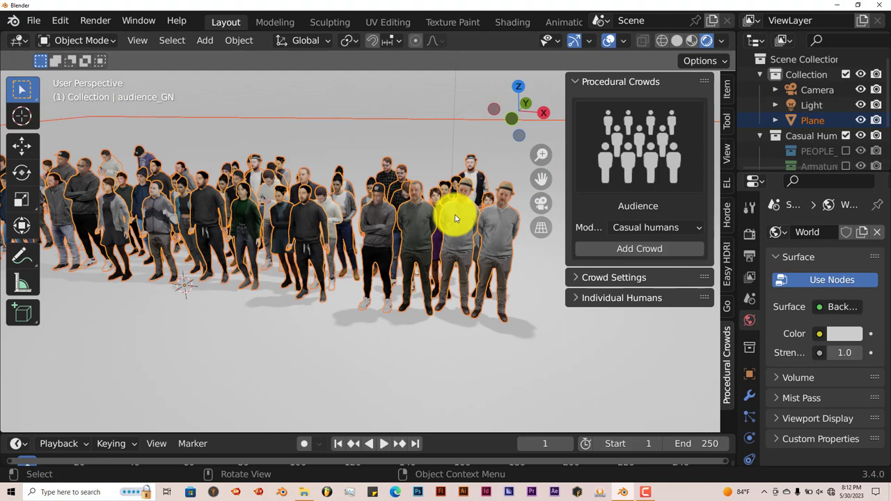
middle_click_drag(543, 185, 547, 272)
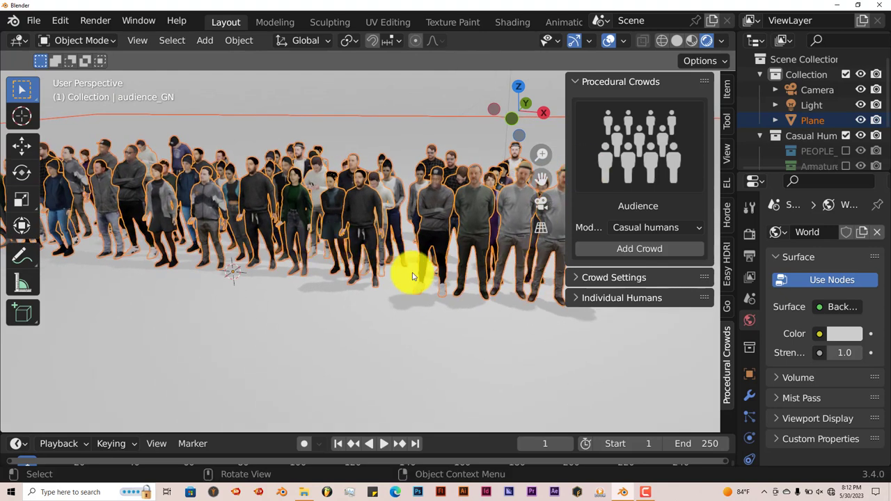
Set Toggle Idle/Cheering to 1 in Crowd Settings, preview the cheer, and return to frame 1.
left_click(600, 278)
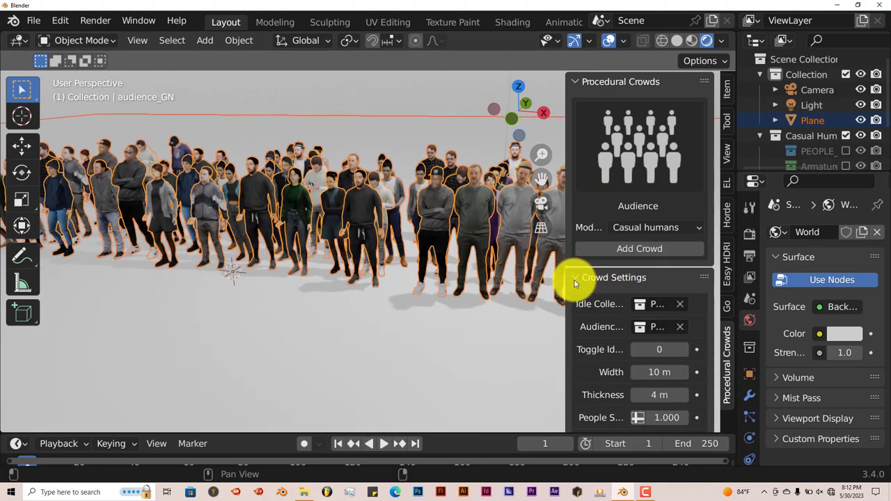
scroll(589, 334, "down", 1)
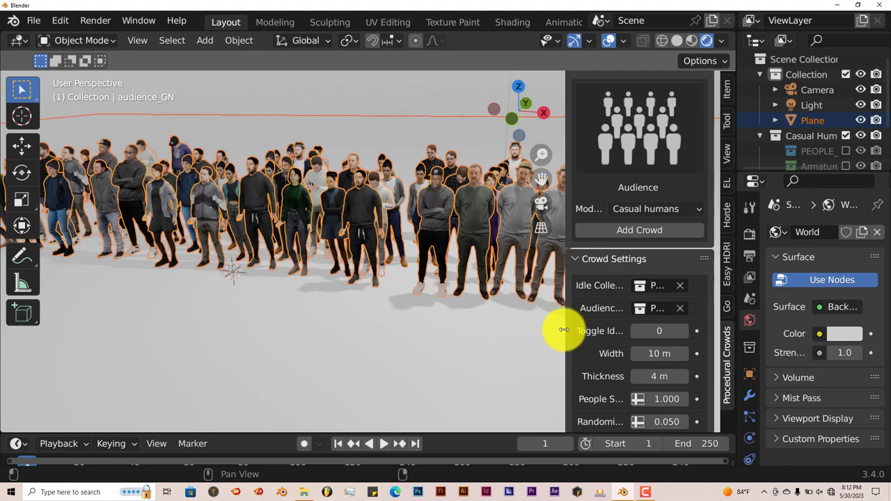
left_click_drag(563, 332, 529, 333)
scroll(529, 333, "down", 2)
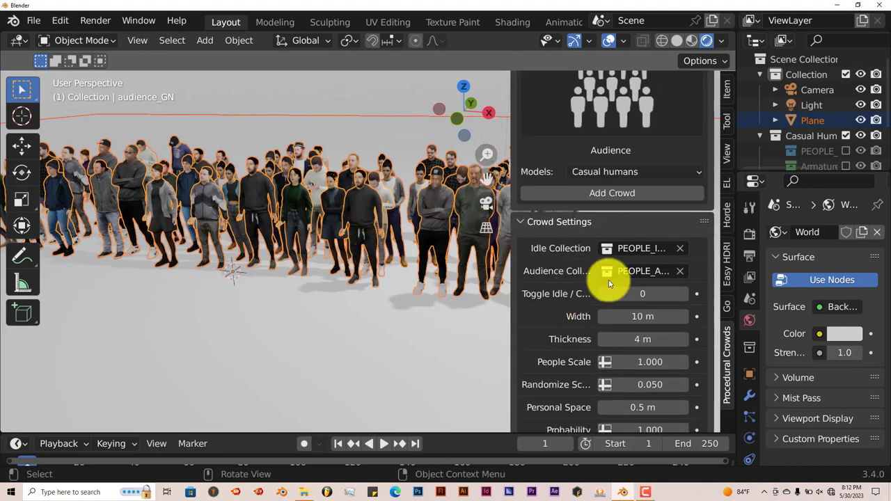
left_click(684, 294)
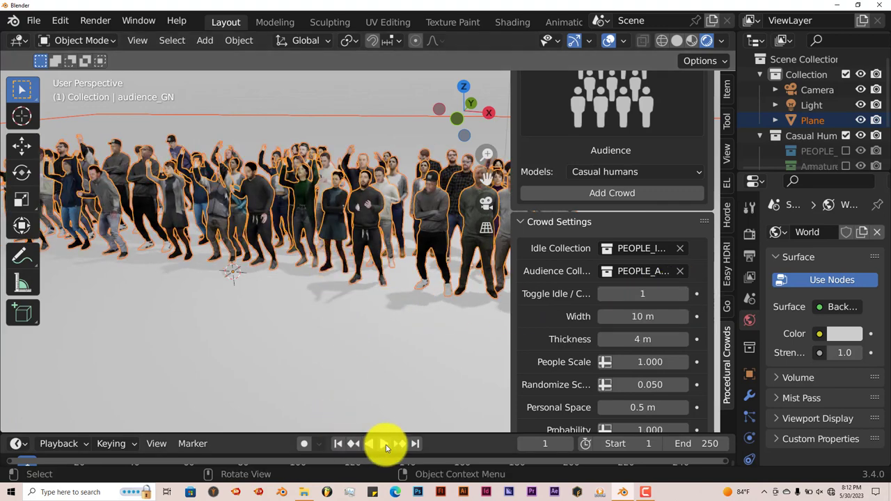
left_click(385, 444)
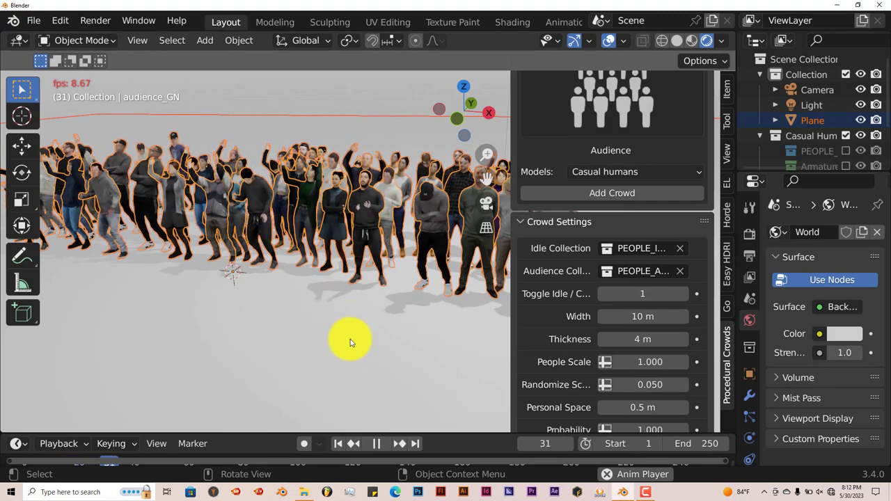
left_click(376, 443)
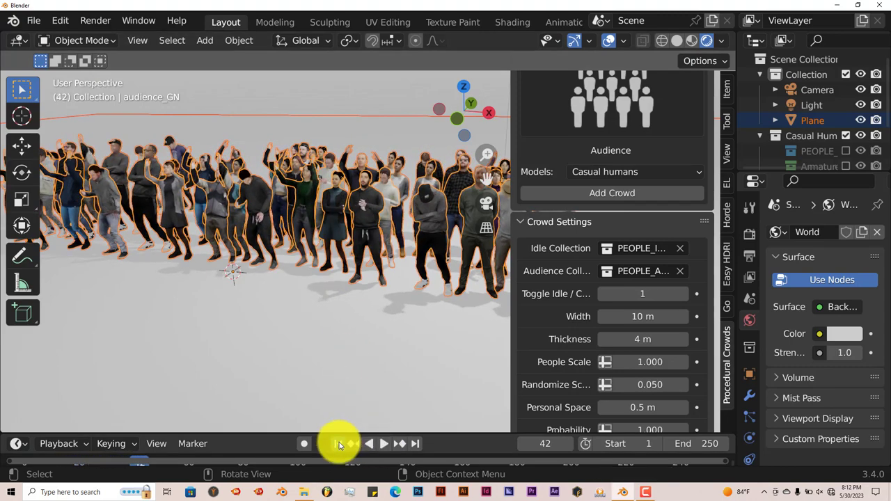
left_click(339, 443)
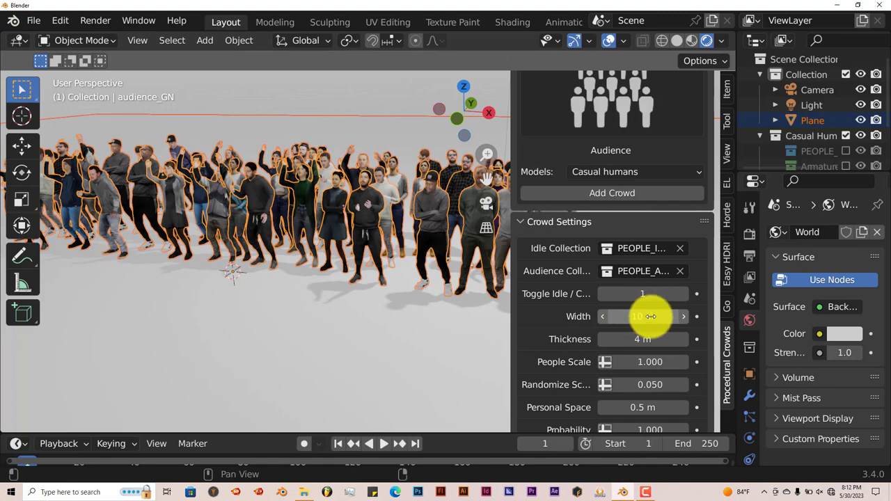
left_click_drag(648, 316, 461, 200)
middle_click_drag(358, 282, 350, 302)
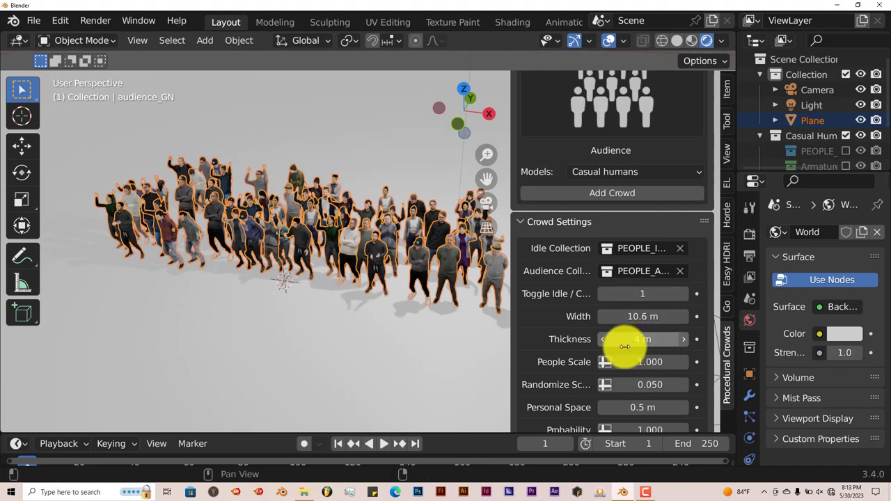
left_click_drag(637, 316, 318, 278)
middle_click_drag(318, 279, 342, 278)
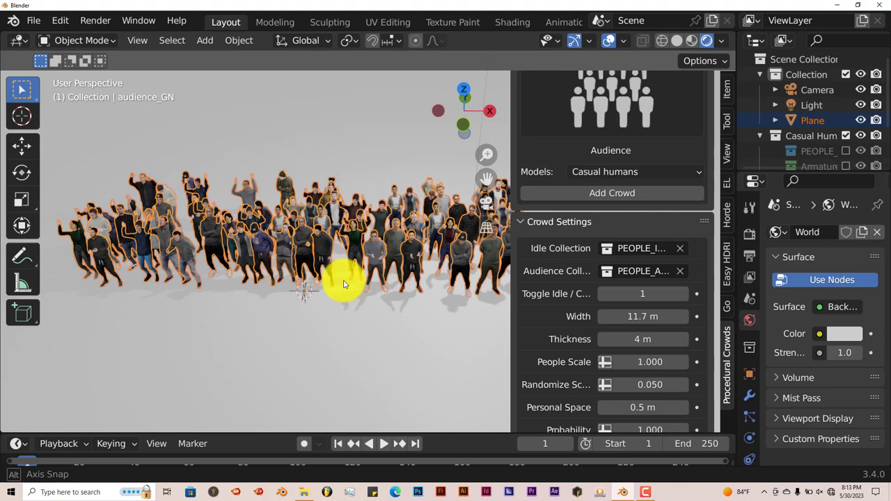
left_click_drag(649, 329, 626, 354)
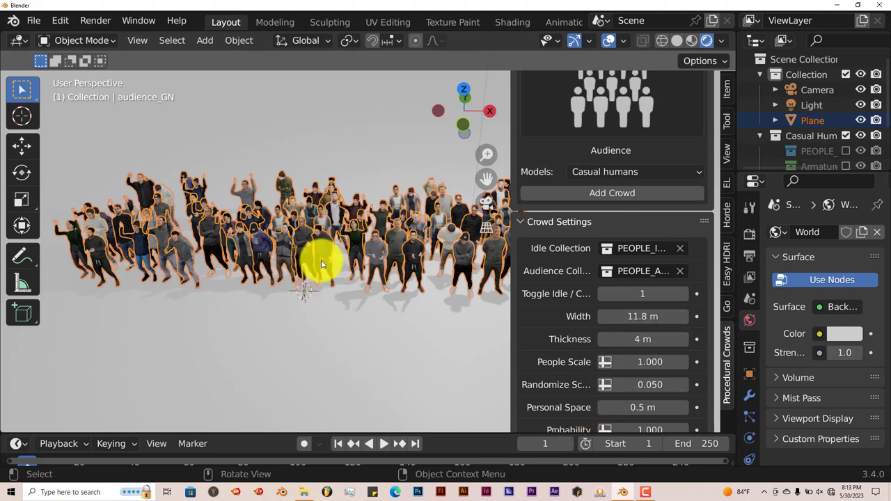
left_click_drag(644, 339, 596, 385)
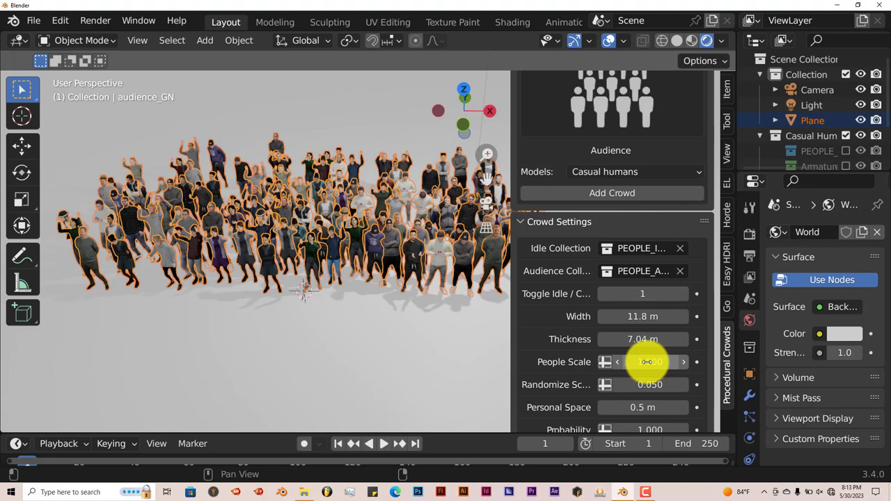
scroll(595, 375, "down", 3)
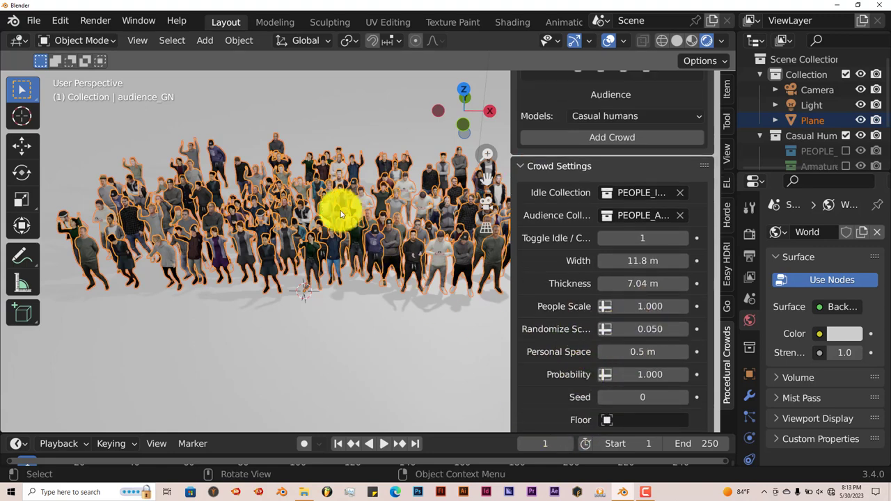
scroll(616, 387, "down", 2)
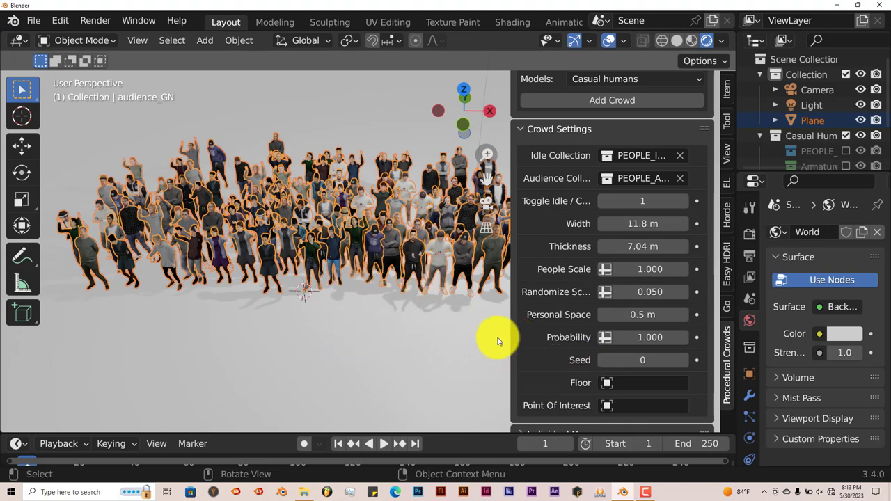
middle_click_drag(405, 330, 376, 353)
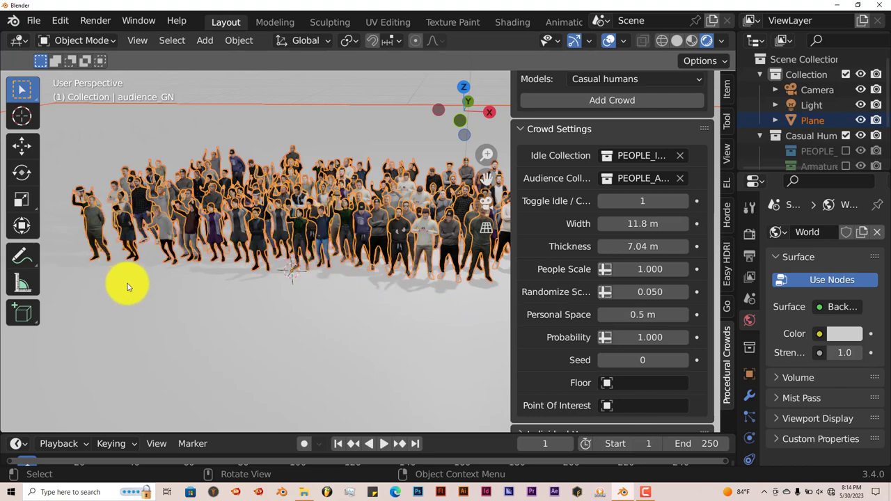
scroll(614, 327, "up", 5)
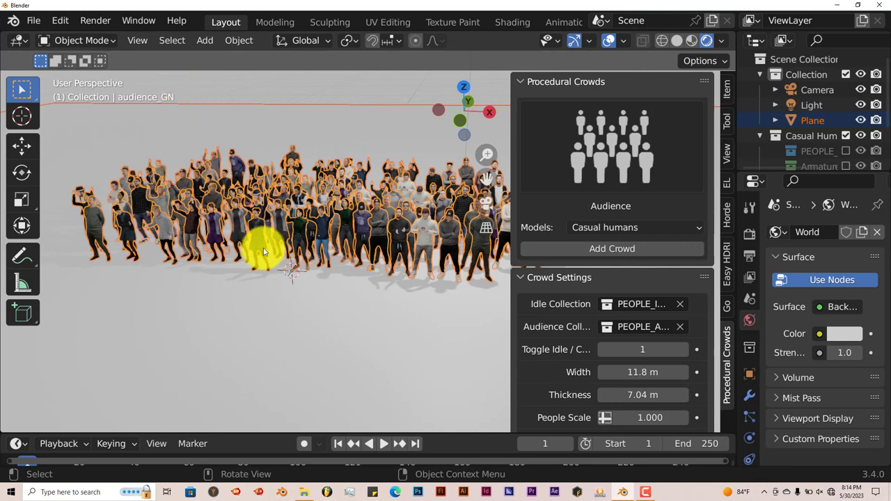
Start a new General scene, discarding the unsaved crowd scene.
left_click(31, 21)
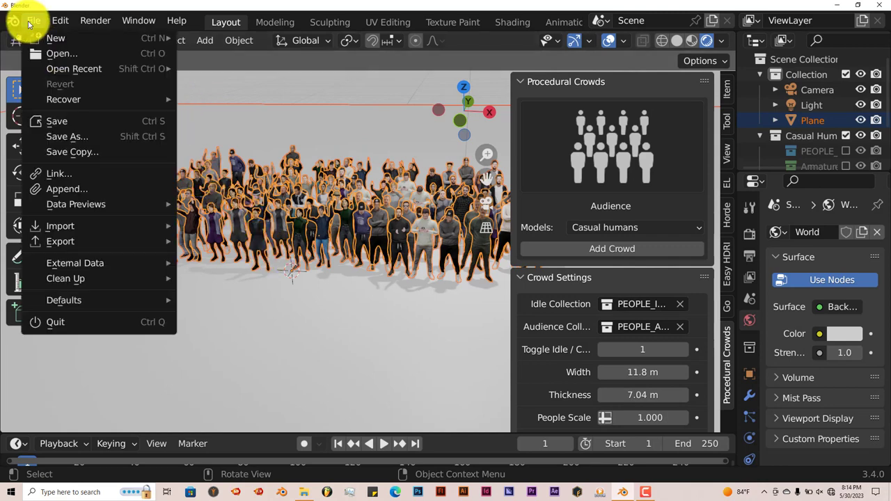
mouse_move(46, 39)
left_click(213, 37)
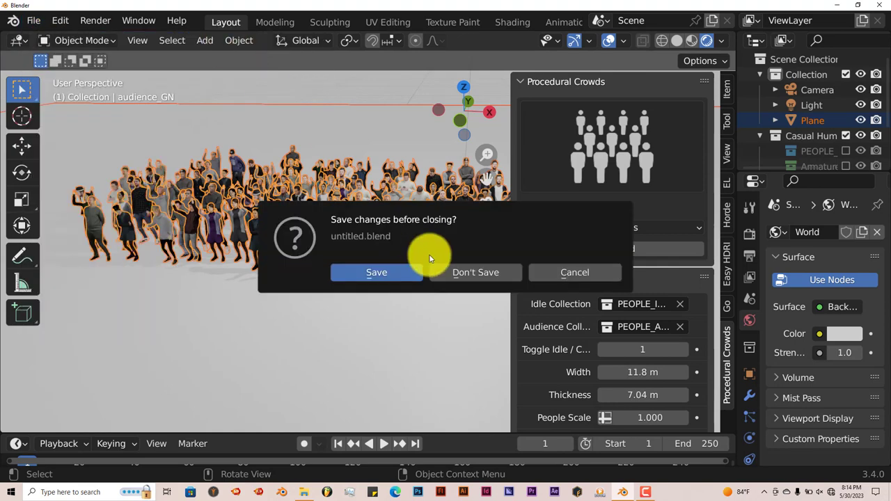
left_click(452, 274)
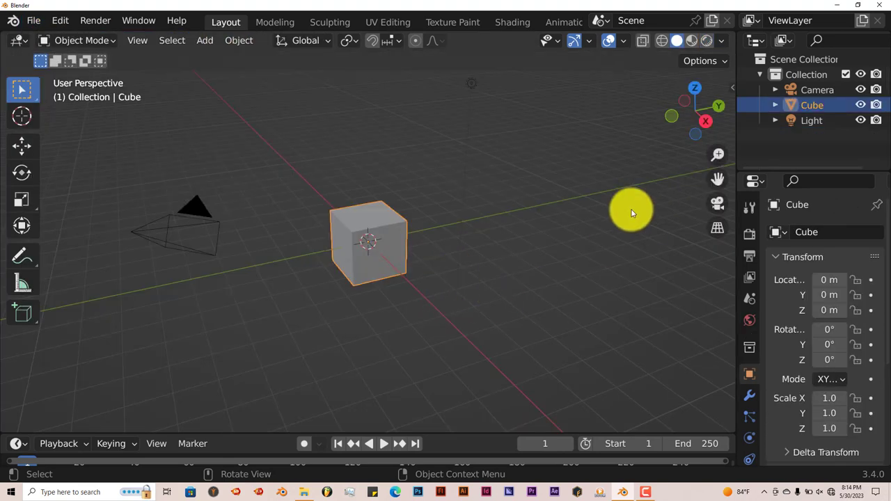
Replace the default cube with a plane scaled to about 31.7.
key("Delete")
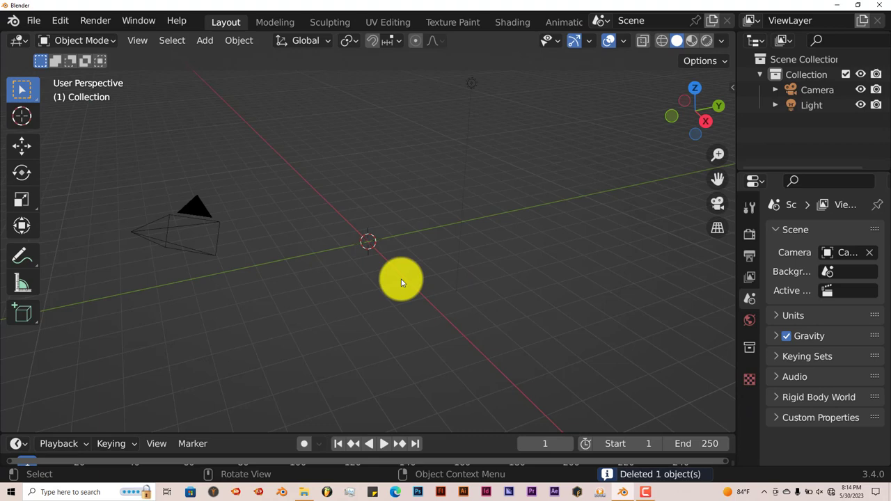
key("shift+a")
mouse_move(396, 174)
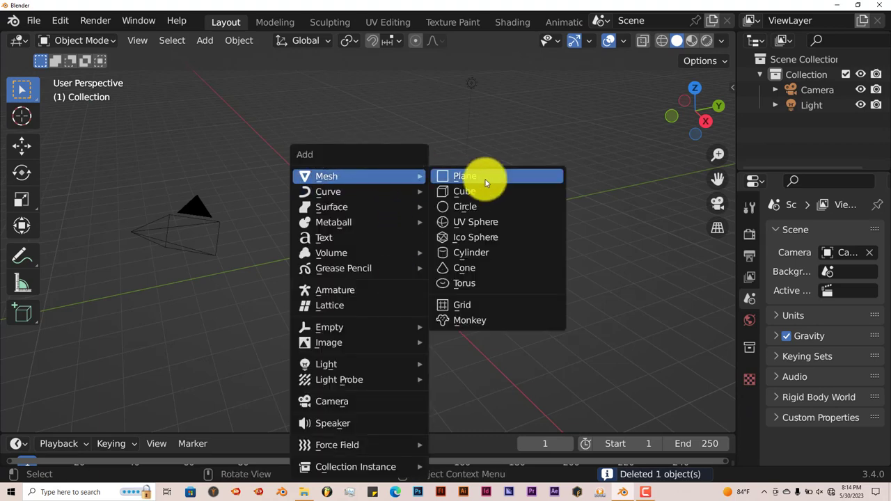
left_click(485, 180)
key("s")
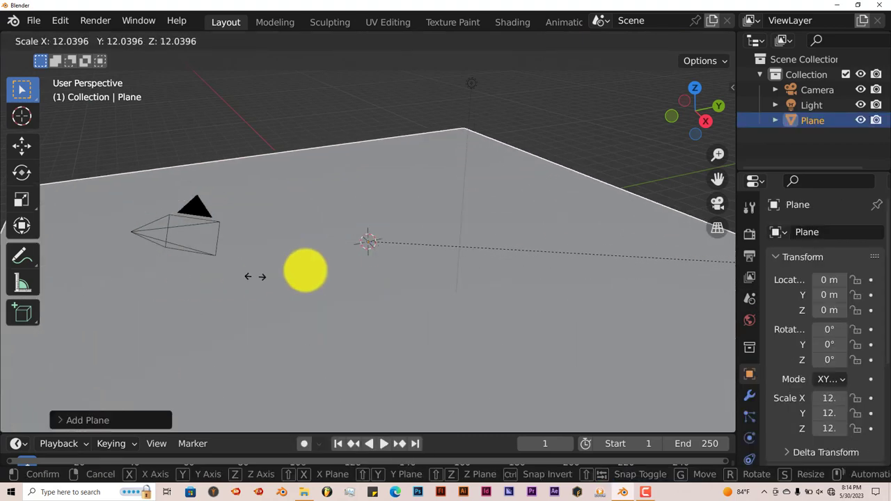
left_click(523, 211)
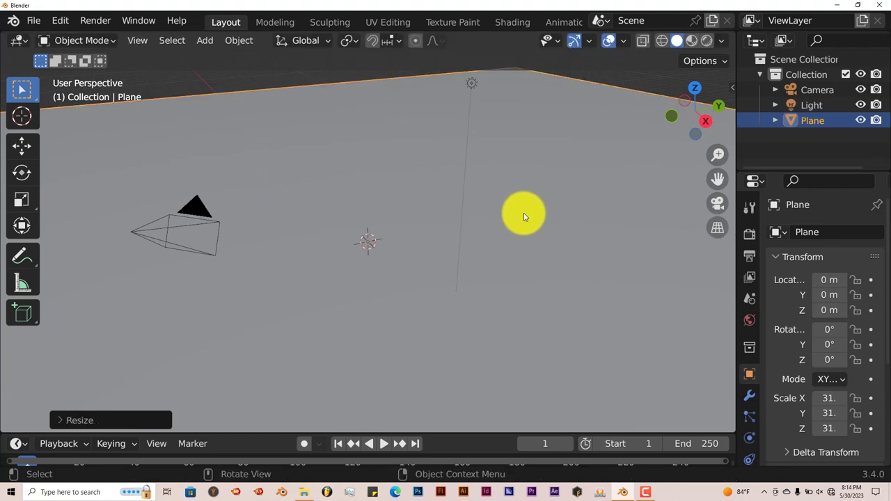
scroll(507, 232, "down", 3)
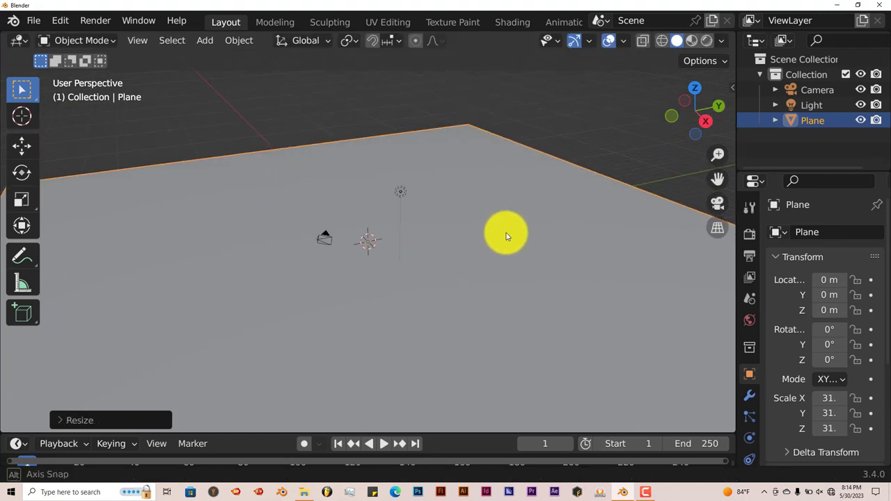
Set the Procedural Crowds preset to Follow curve in the sidebar.
left_click(732, 87)
left_click(726, 382)
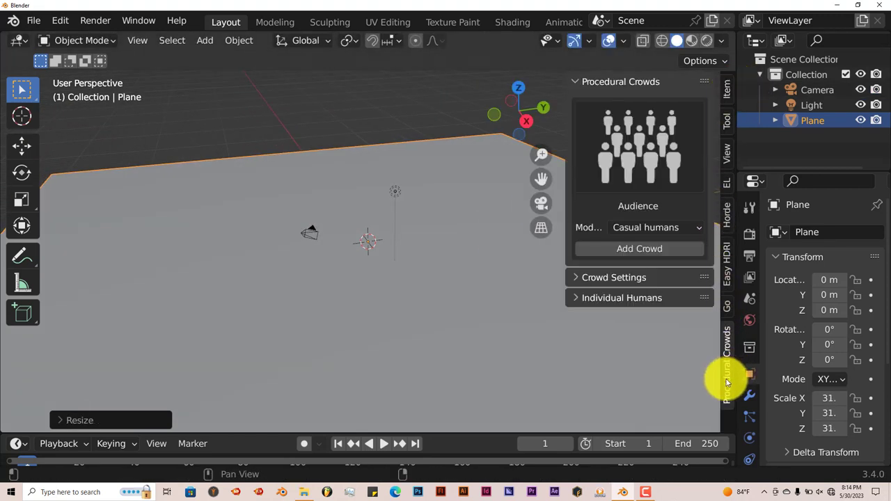
left_click(646, 169)
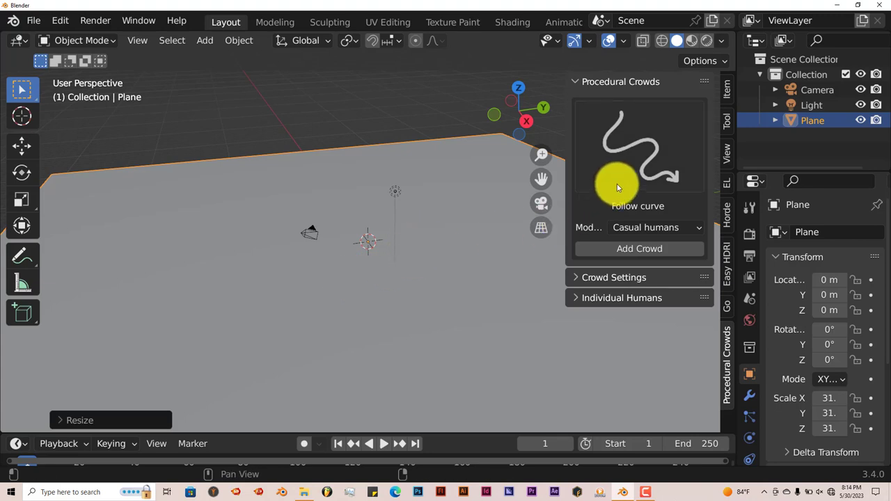
left_click(611, 251)
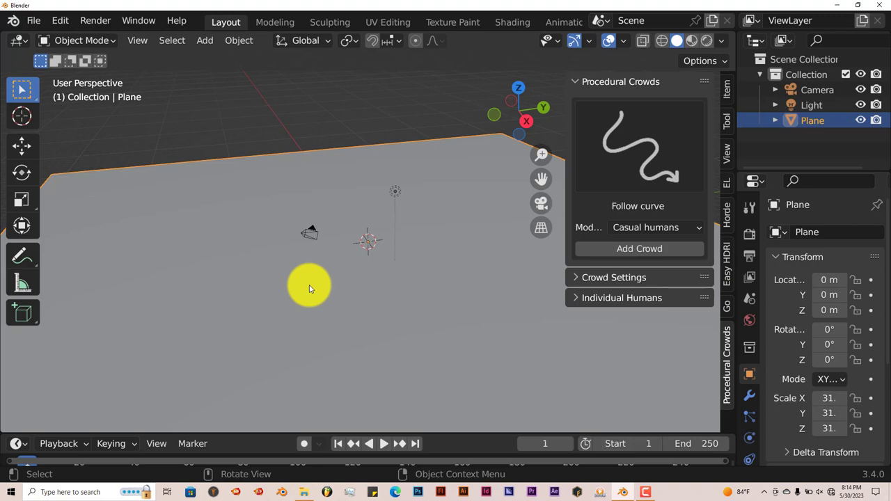
Switch to top view and add a Bezier curve at the origin.
key("KP_7")
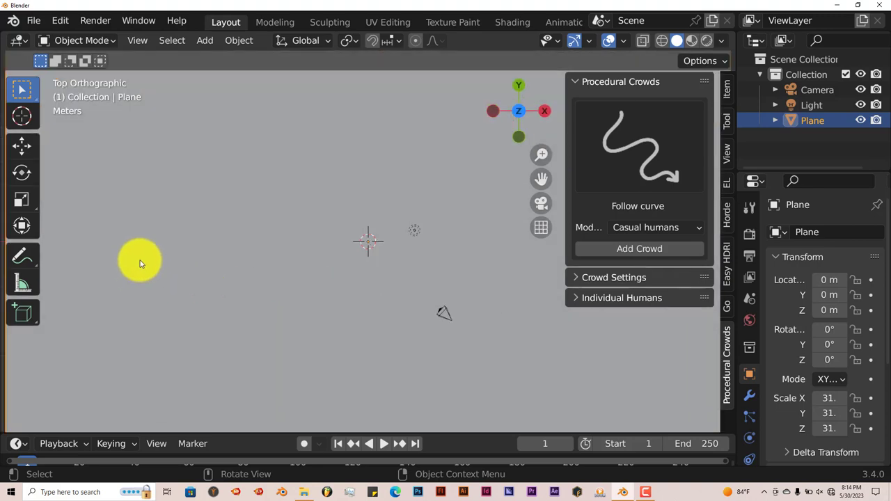
key("shift+a")
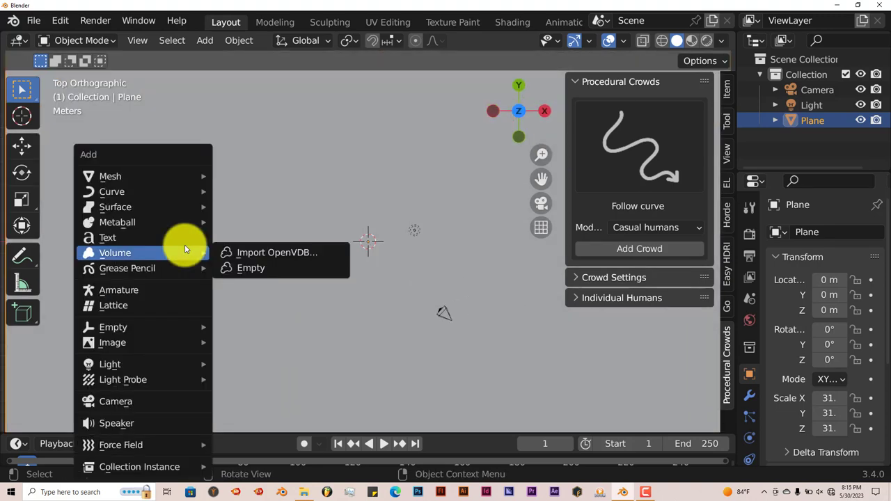
mouse_move(169, 192)
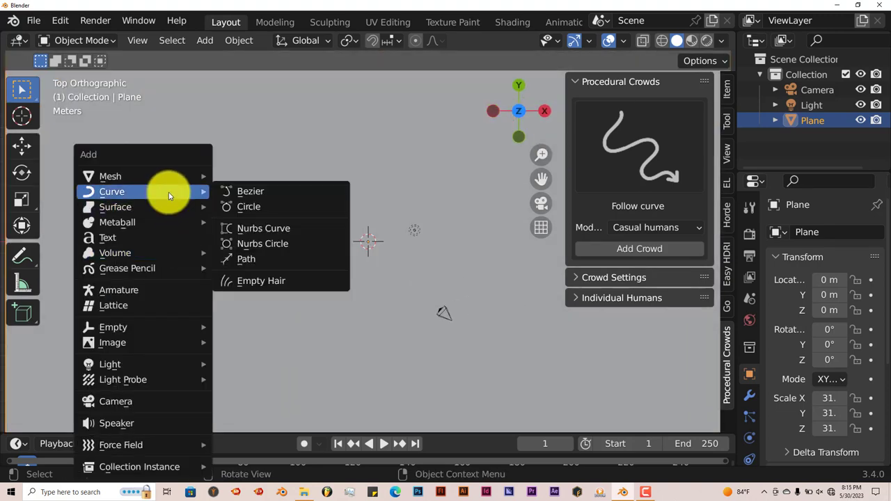
left_click(254, 190)
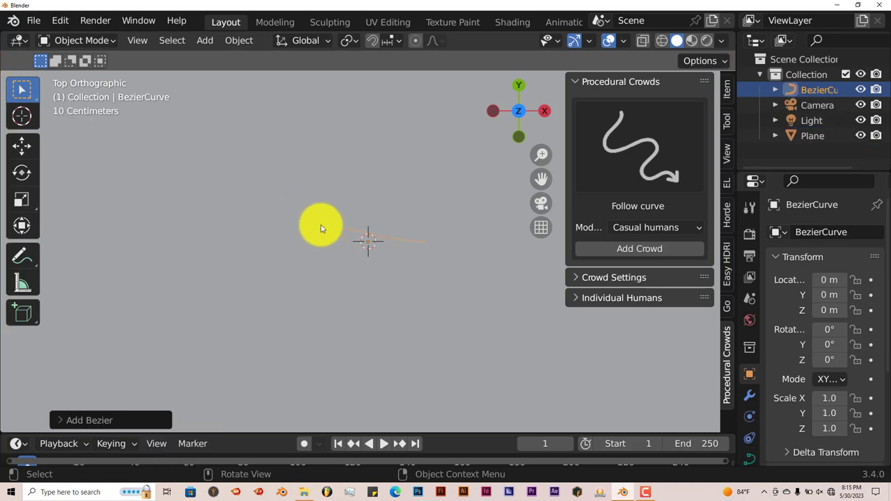
scroll(320, 224, "up", 3)
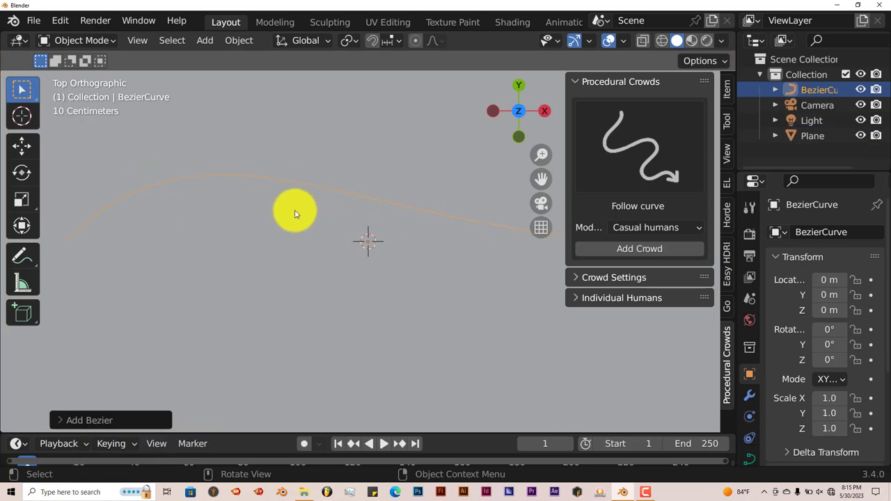
scroll(414, 237, "down", 3)
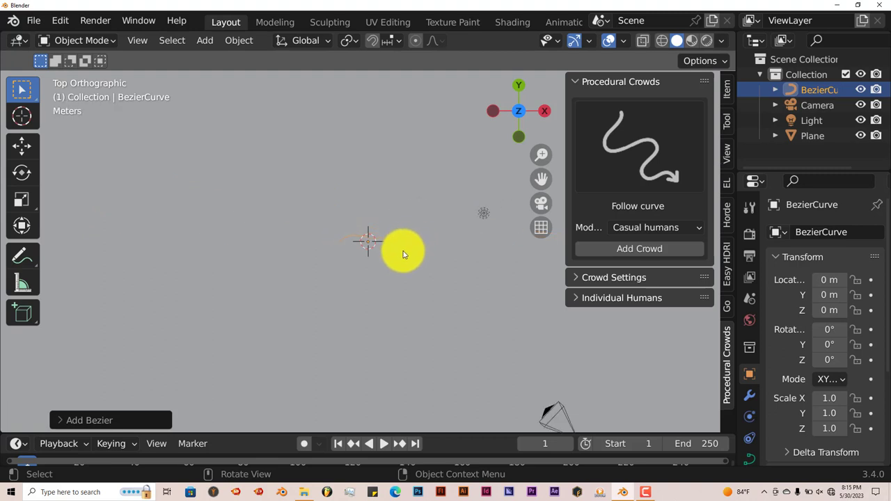
scroll(402, 255, "up", 7)
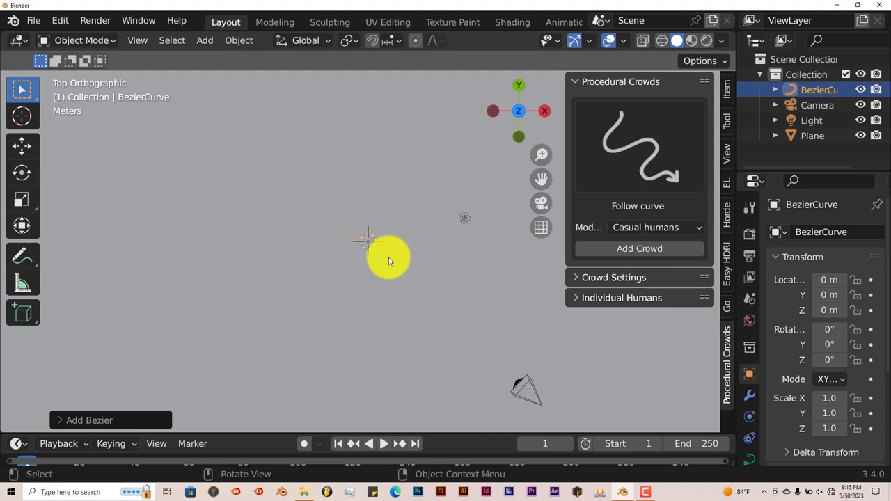
scroll(380, 244, "up", 3)
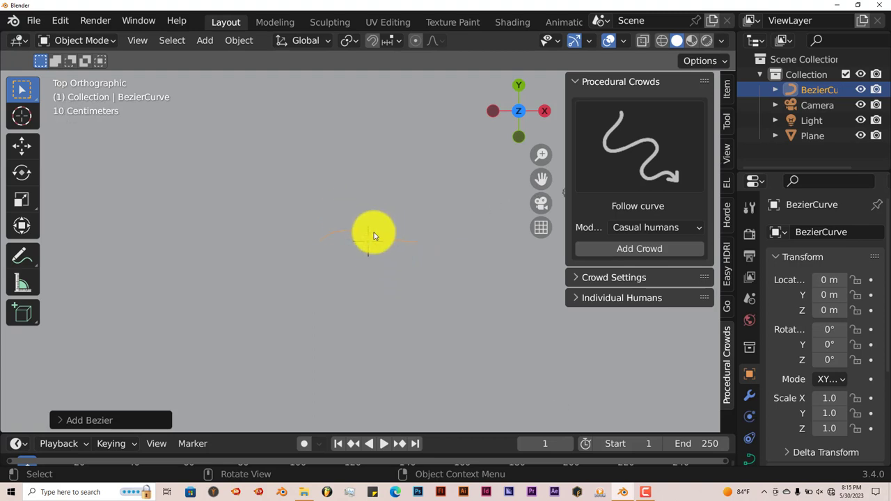
In Edit Mode, draw a long freehand path across the ground plane.
key("Tab")
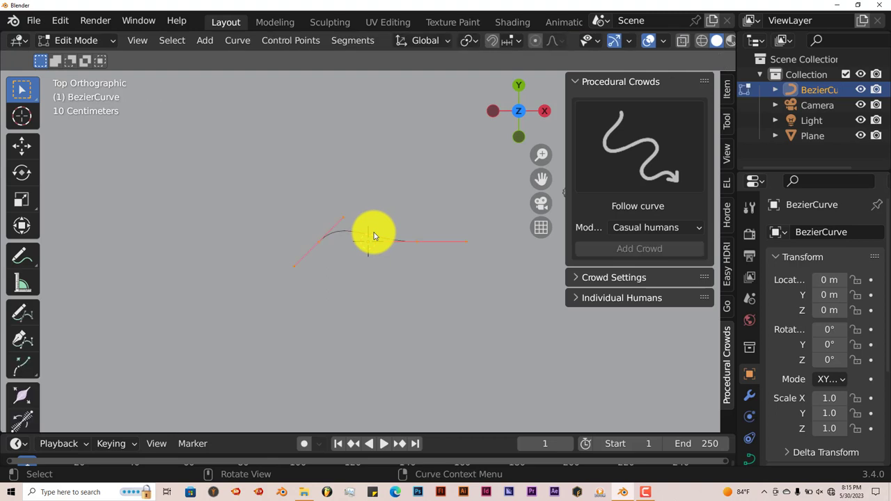
left_click(23, 313)
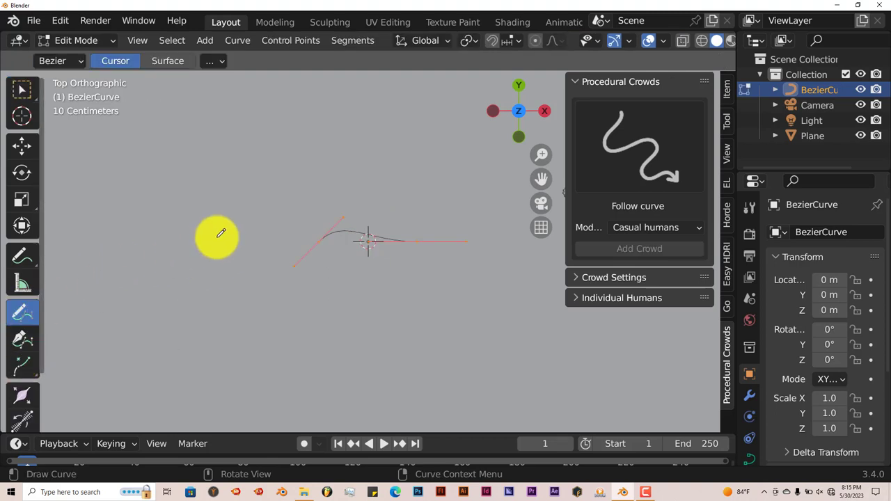
scroll(221, 232, "down", 1)
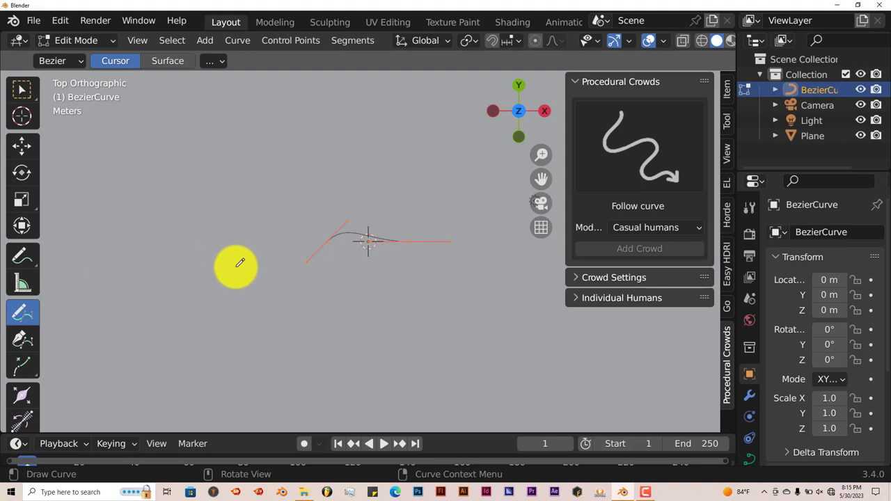
scroll(239, 258, "down", 4)
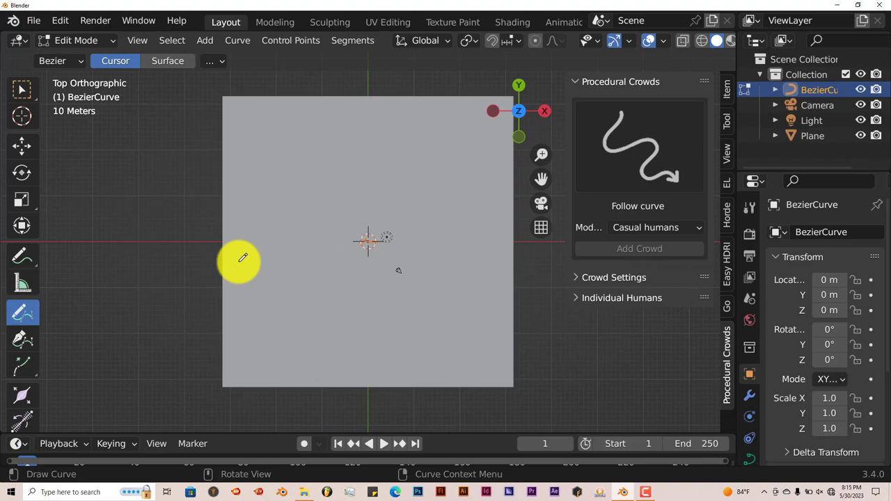
mouse_move(304, 88)
left_mouse_down()
mouse_move(274, 131)
mouse_move(268, 192)
mouse_move(302, 339)
mouse_move(284, 390)
left_mouse_up()
scroll(362, 322, "up", 4)
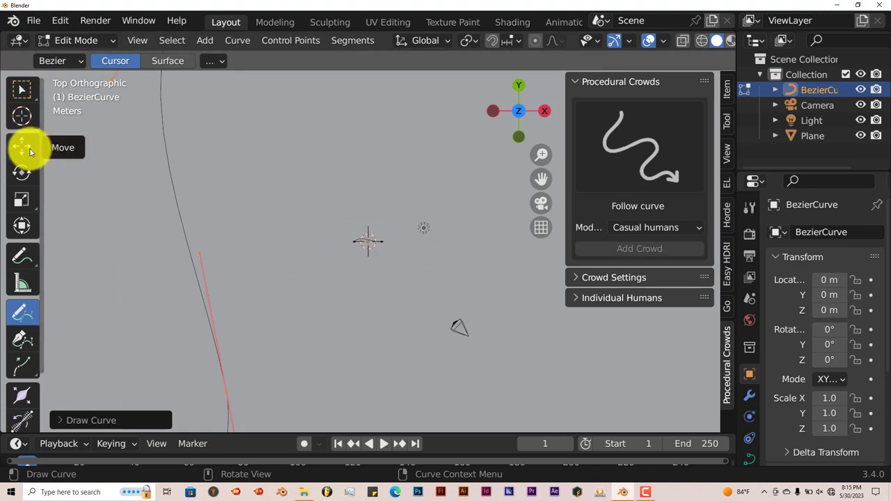
Delete the original curve points at the origin and return to Object Mode.
left_click(24, 149)
left_click_drag(320, 234, 395, 267)
key("x")
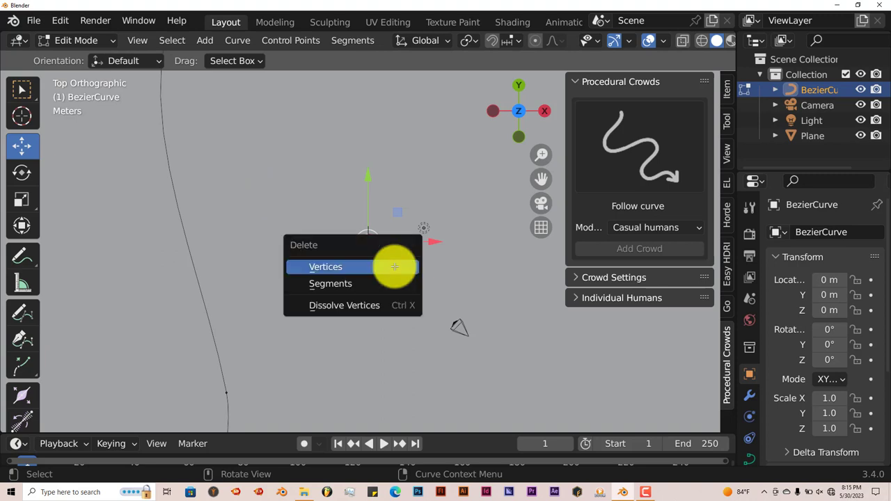
left_click(395, 267)
key("Tab")
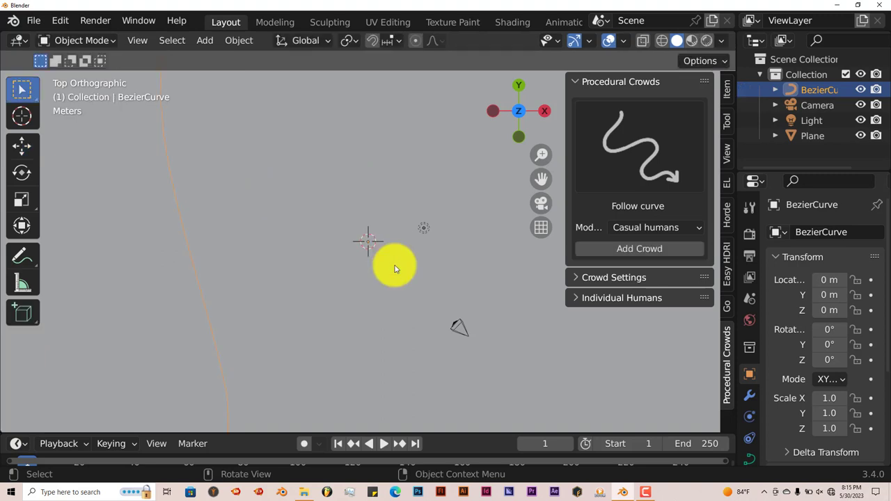
scroll(244, 183, "down", 4)
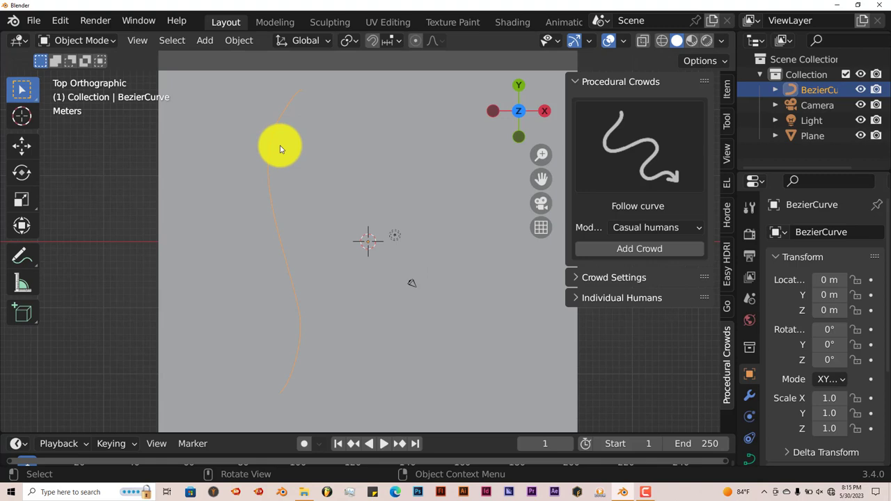
Add a Follow curve crowd of 150 Casual humans along the path and frame it.
left_click(601, 251)
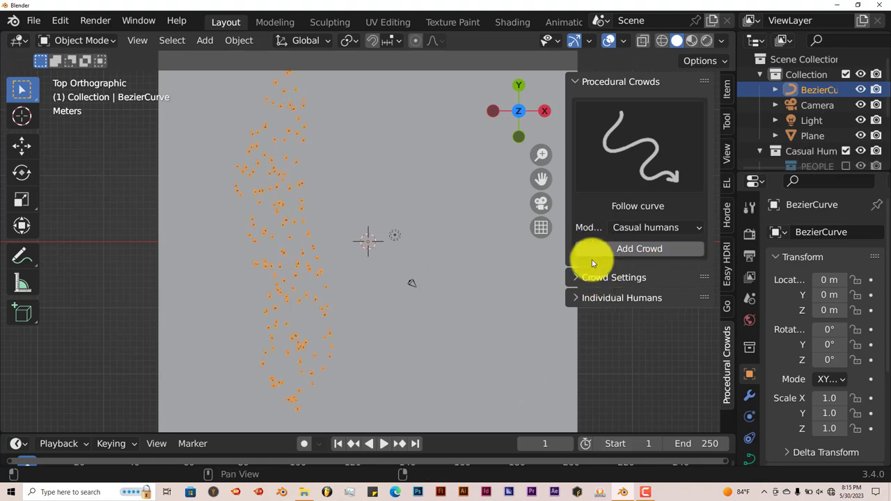
middle_click_drag(431, 309, 372, 230)
scroll(372, 230, "up", 3)
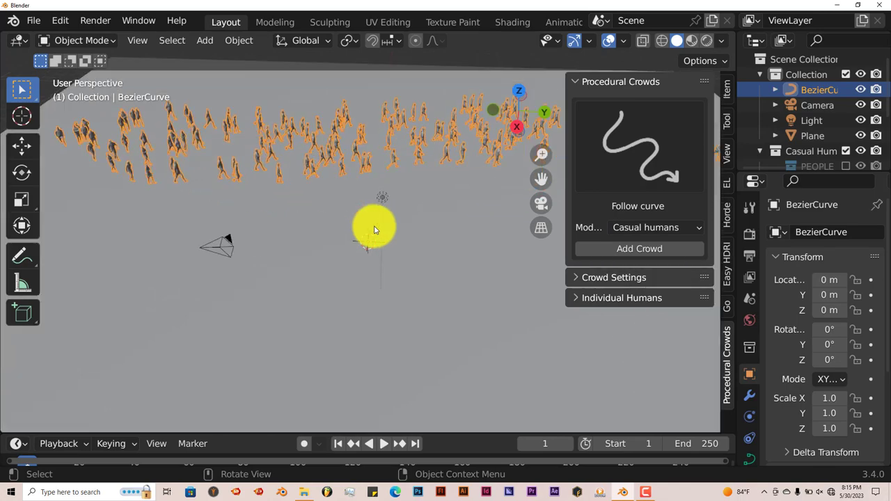
left_click_drag(552, 179, 557, 294)
scroll(327, 270, "up", 2)
scroll(328, 270, "down", 2)
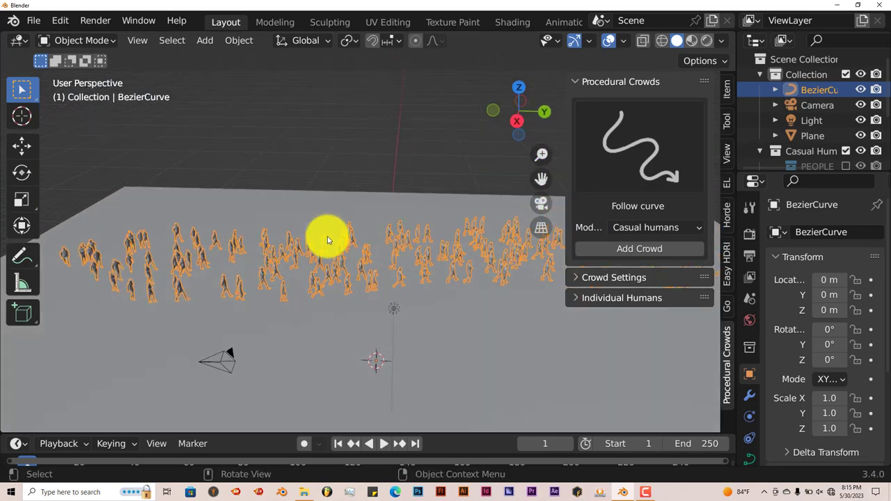
scroll(355, 250, "up", 5)
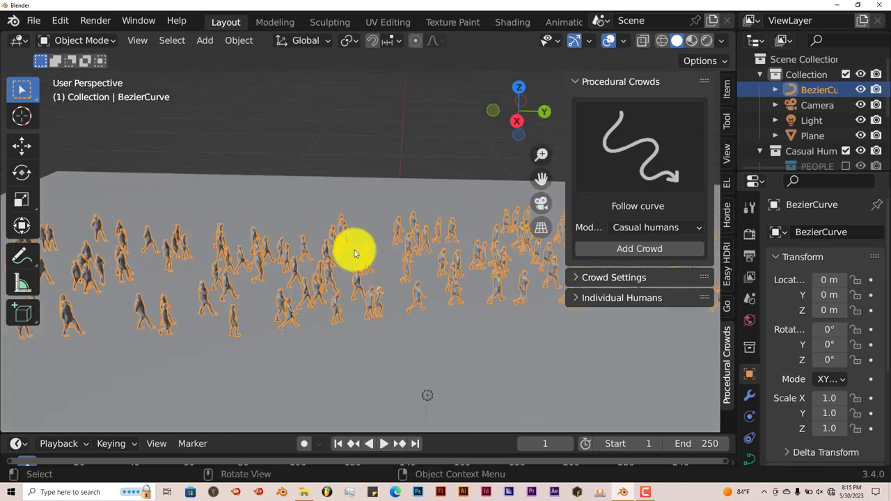
Play the crowd's walking animation, then stop and rewind to frame 1.
left_click(382, 446)
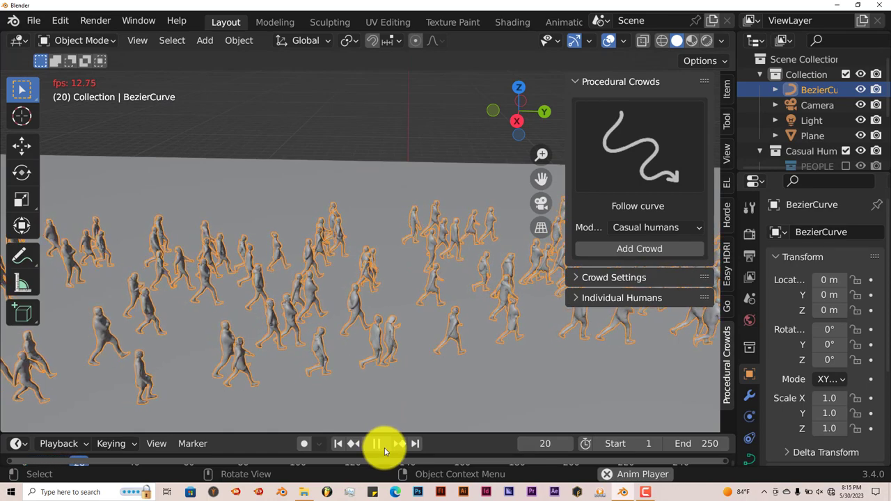
left_click(385, 448)
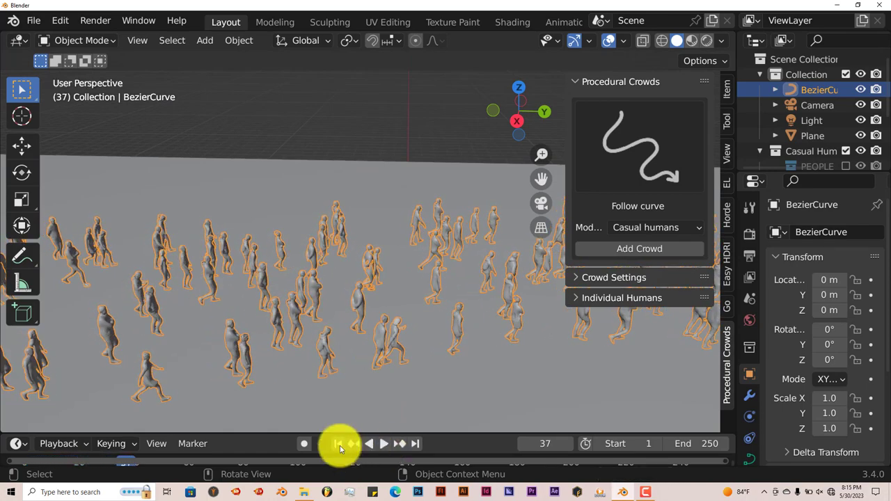
left_click(339, 445)
In Crowd Settings, toggle the top setting to 1 and back to 0, then play the animation.
left_click(577, 279)
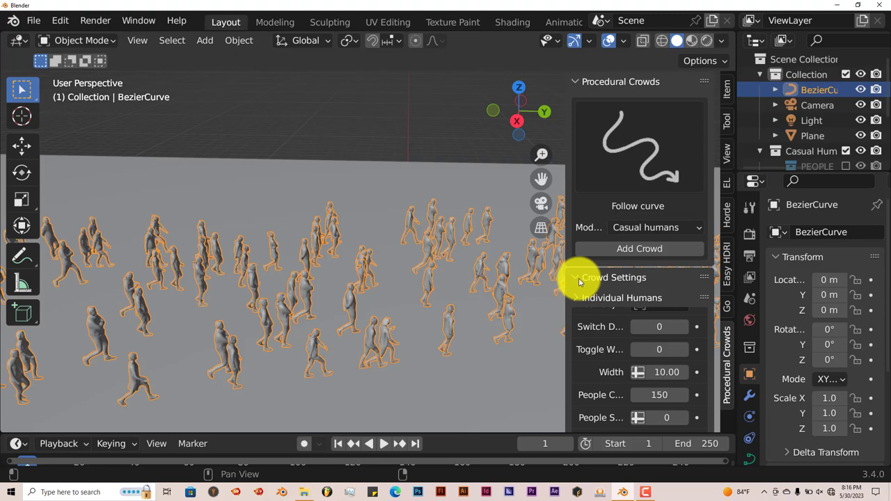
scroll(621, 317, "down", 3)
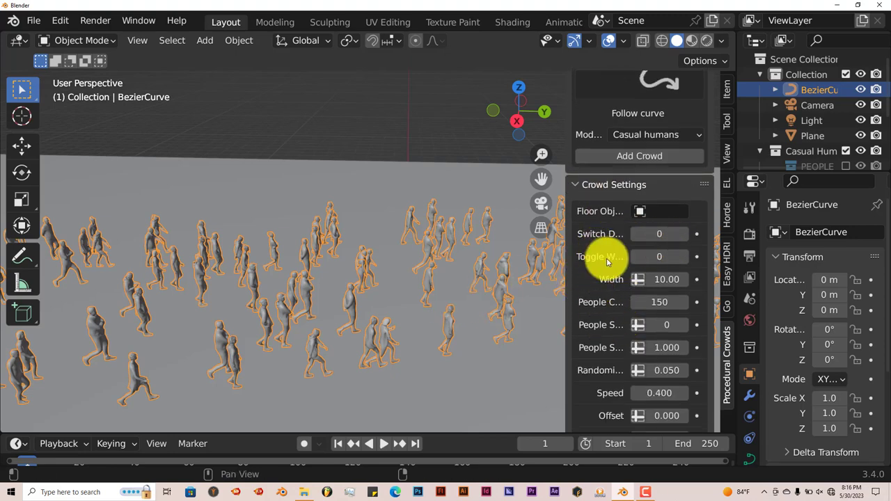
left_click(687, 238)
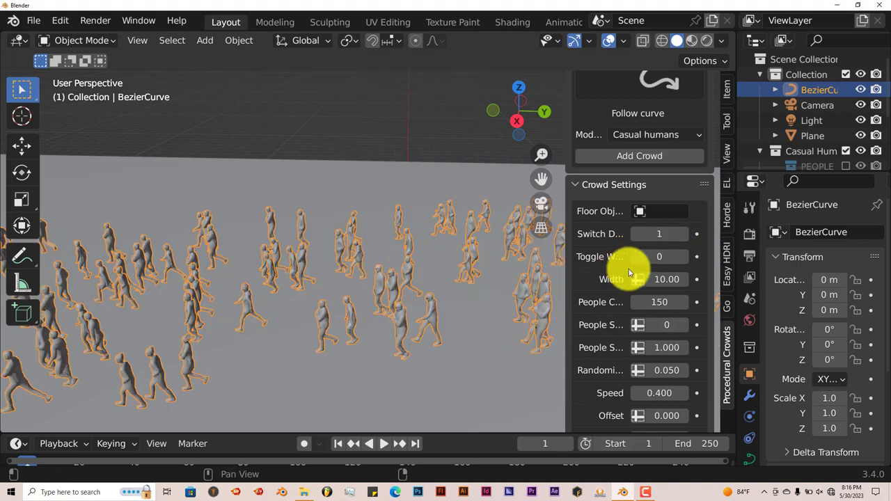
left_click(636, 234)
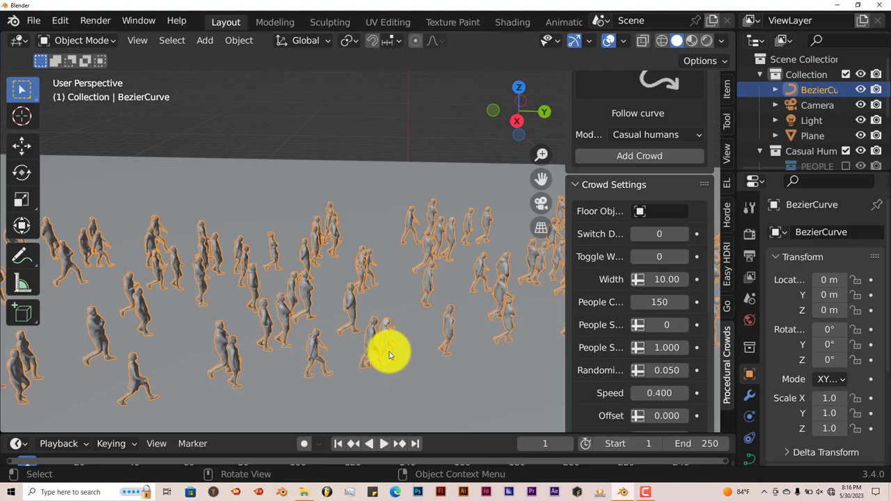
left_click(384, 444)
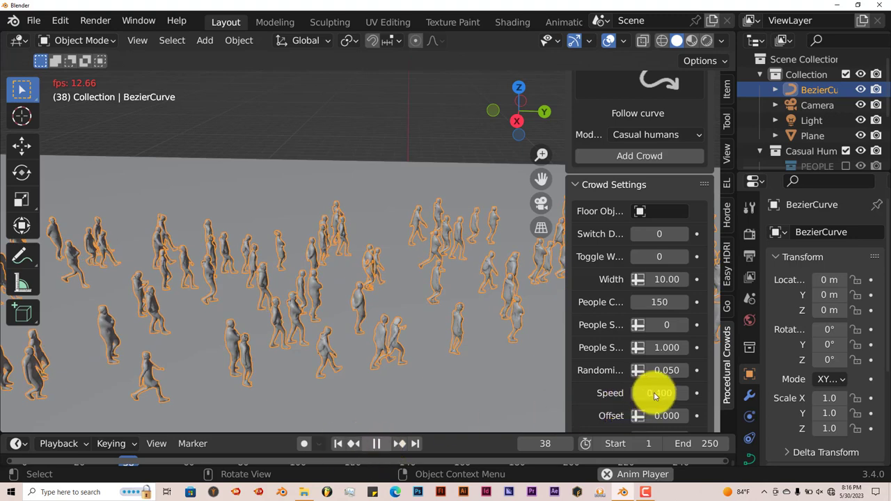
Change the crowd's Speed from 0.400 to 2.000.
left_click_drag(653, 393, 615, 393)
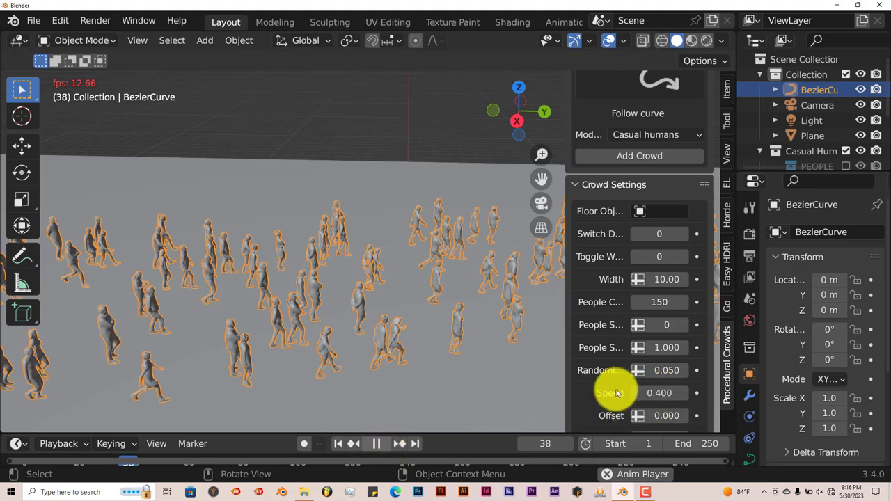
key("space")
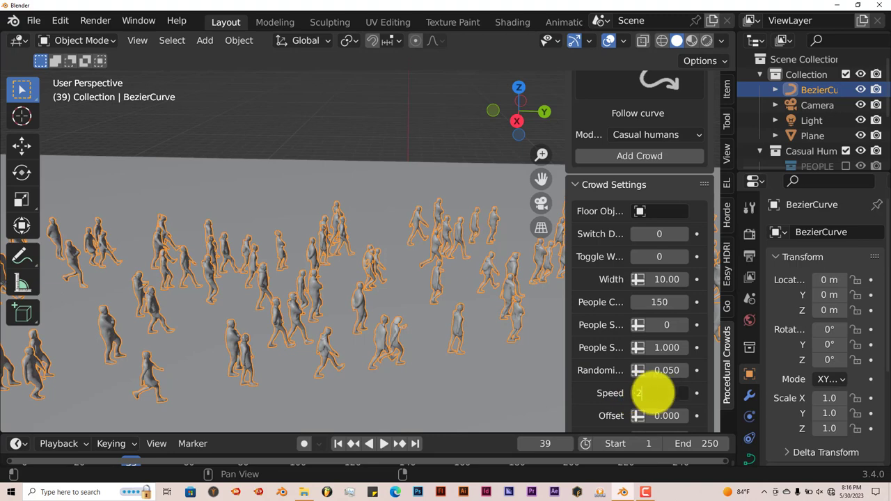
key("Return")
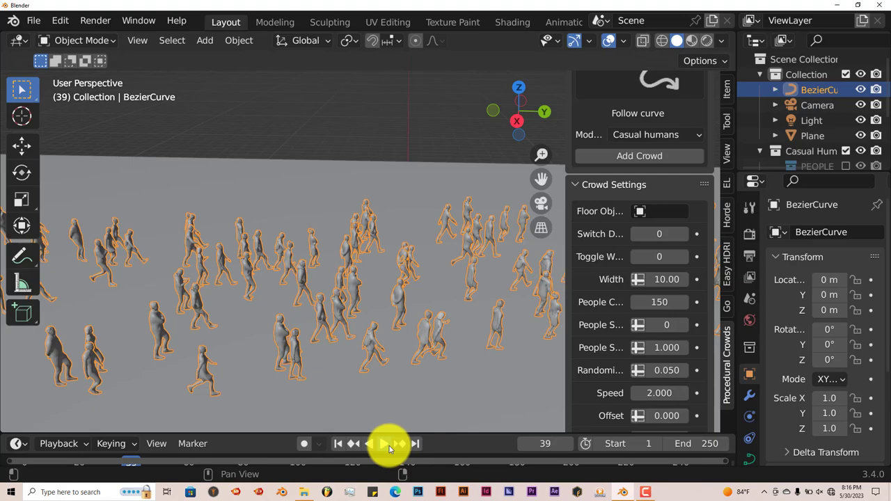
Preview the faster crowd walking, then stop and return to frame 1.
left_click(385, 444)
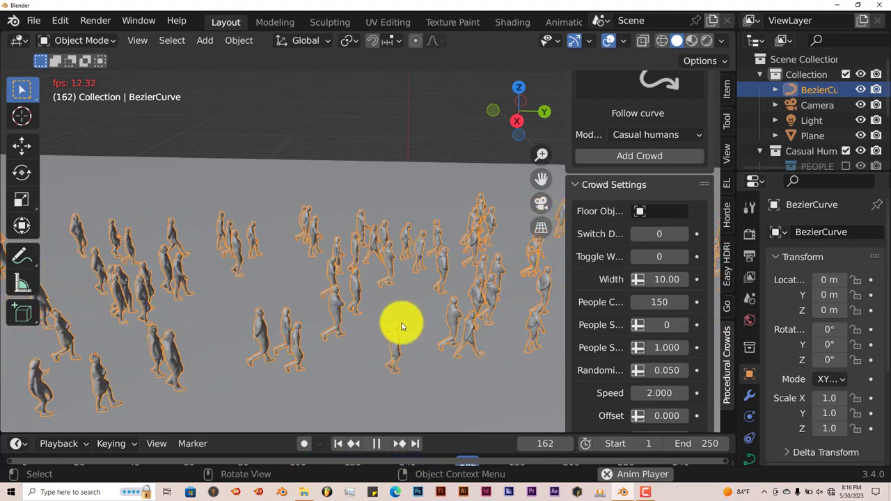
left_click(375, 444)
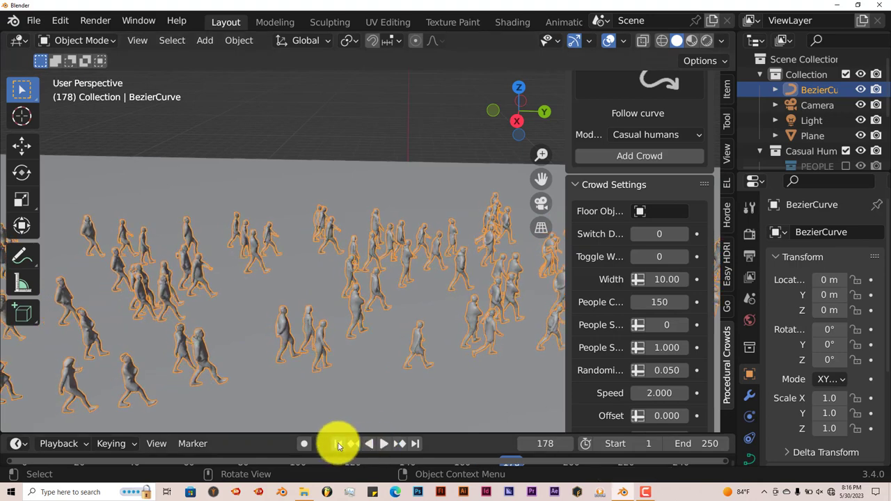
left_click(338, 443)
scroll(620, 406, "down", 2)
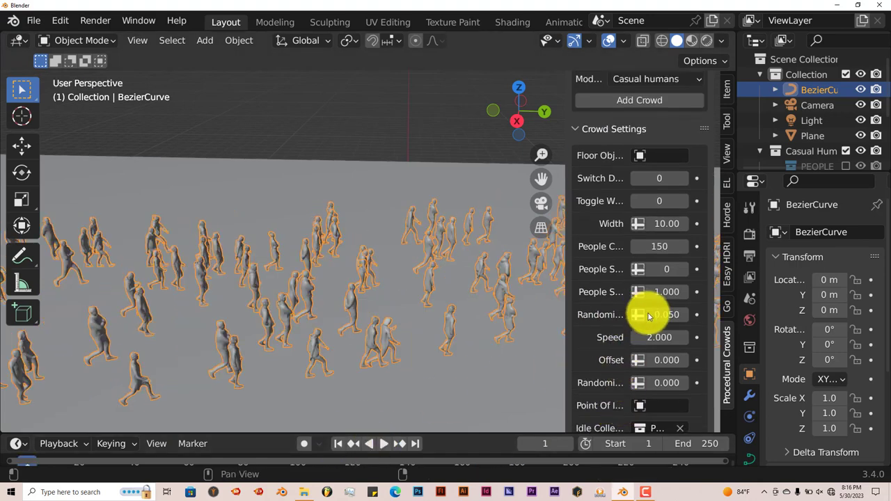
scroll(630, 382, "down", 1)
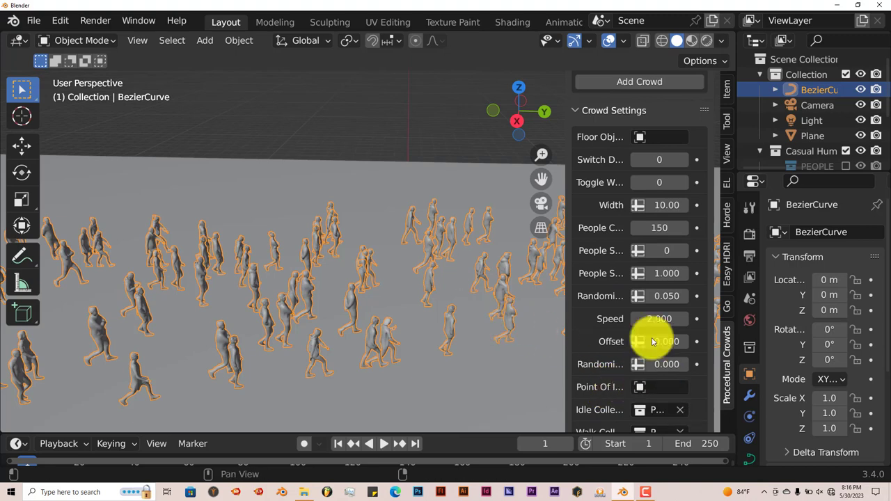
scroll(653, 341, "down", 2)
scroll(654, 365, "down", 1)
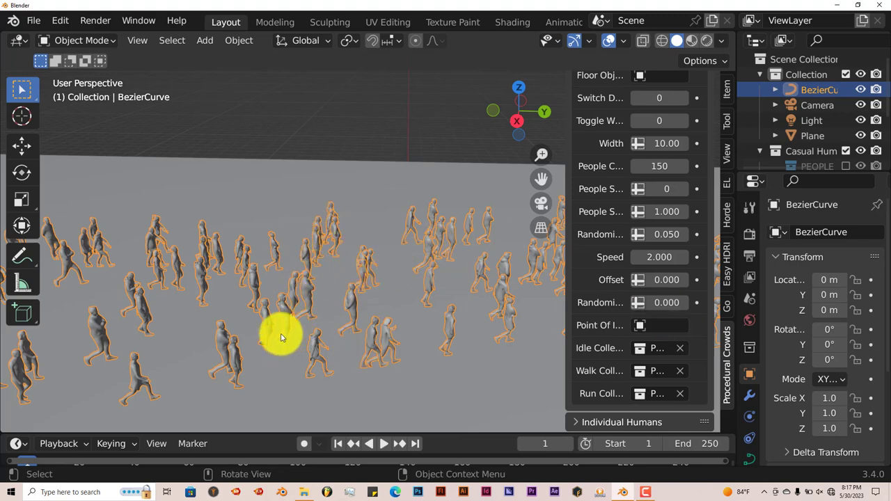
Start a new General scene without saving the current one.
left_click(33, 22)
mouse_move(49, 38)
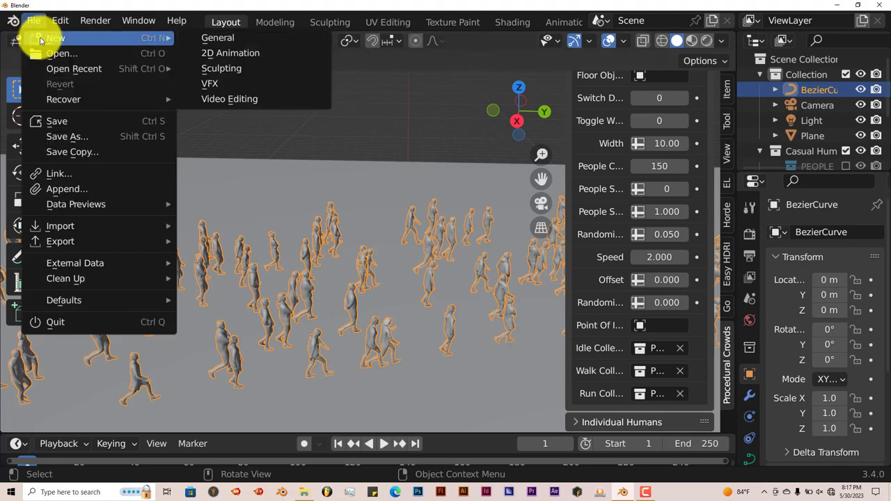
left_click(200, 34)
left_click(480, 277)
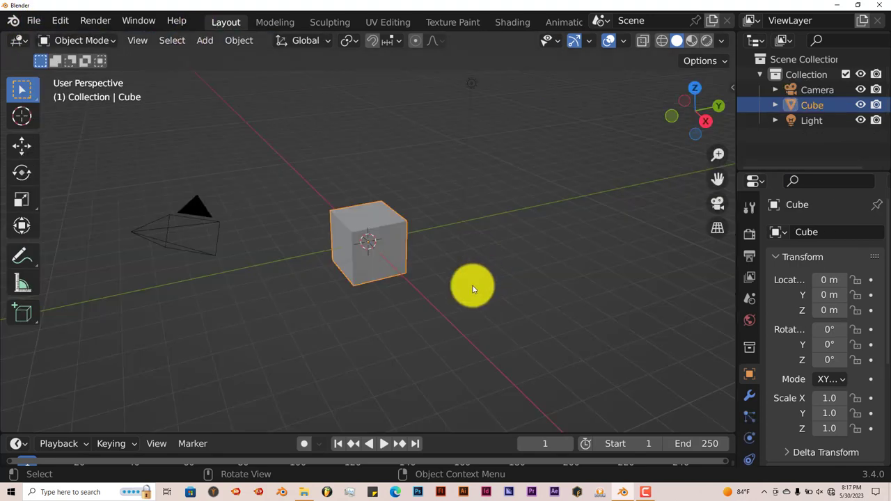
Replace the default cube with a plane scaled to about 18.96.
key("Delete")
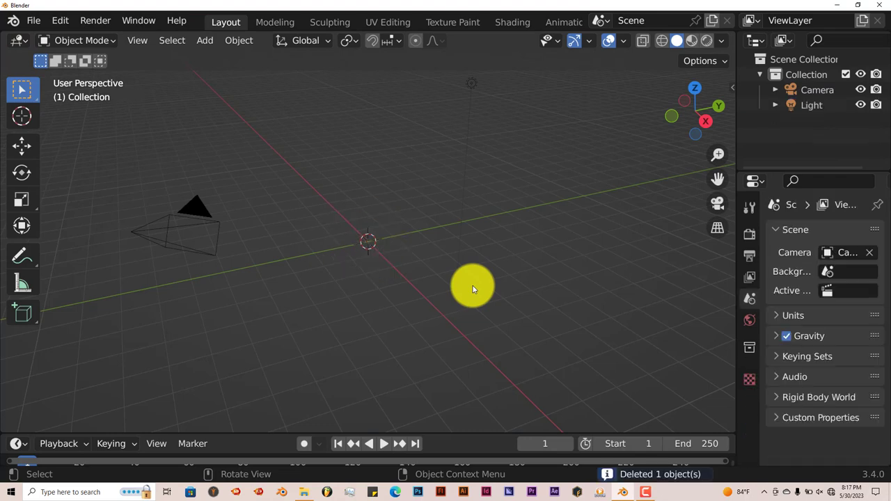
key("shift+a")
mouse_move(471, 171)
left_click(551, 174)
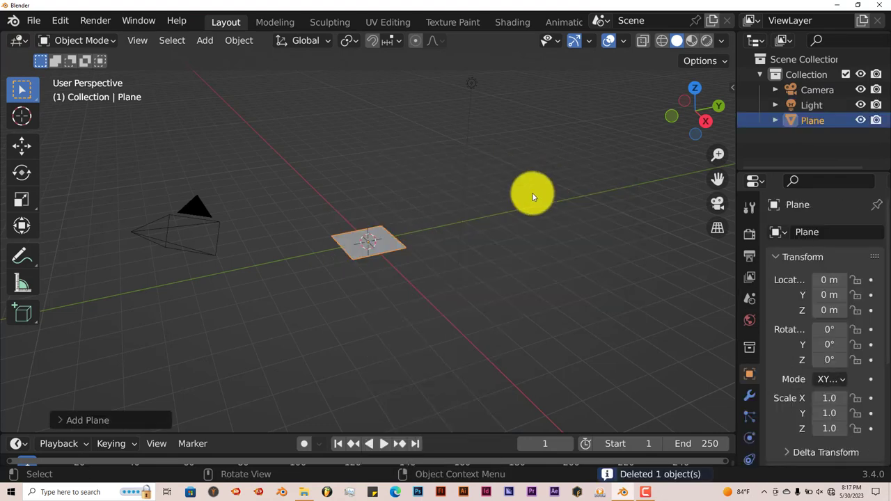
key("s")
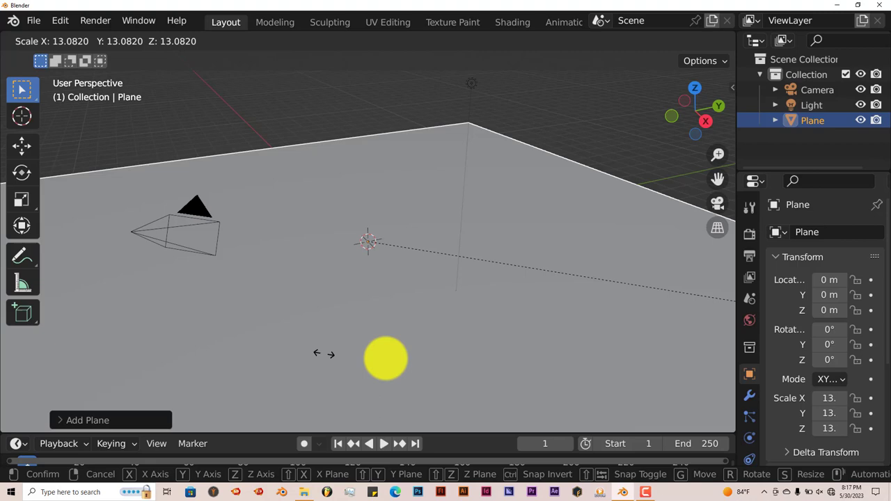
left_click(629, 338)
scroll(588, 321, "down", 3)
middle_click_drag(589, 321, 571, 344)
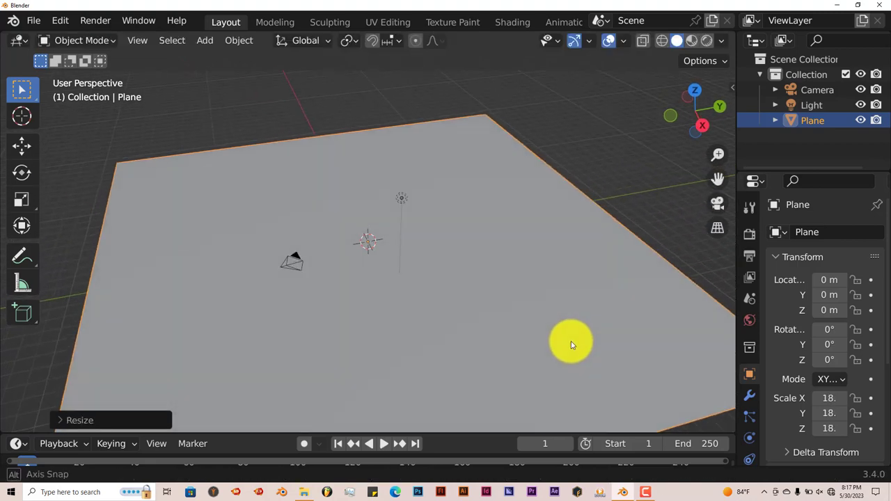
left_click_drag(719, 176, 718, 143)
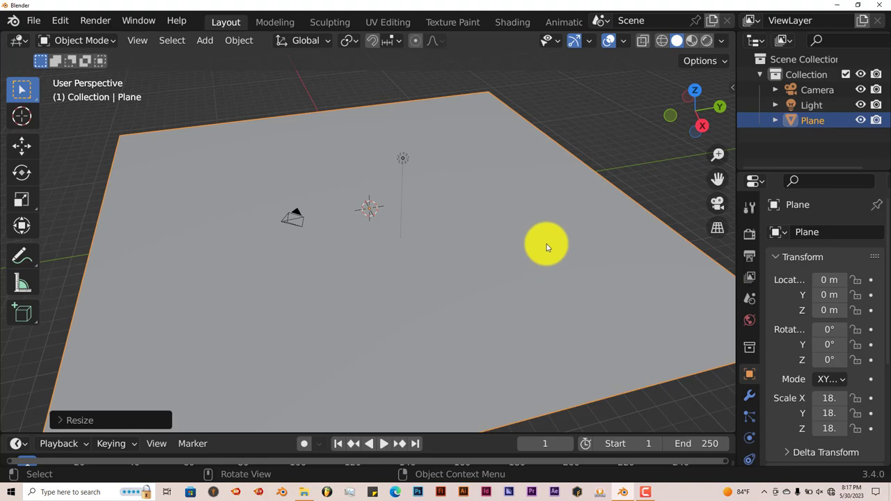
left_click(730, 88)
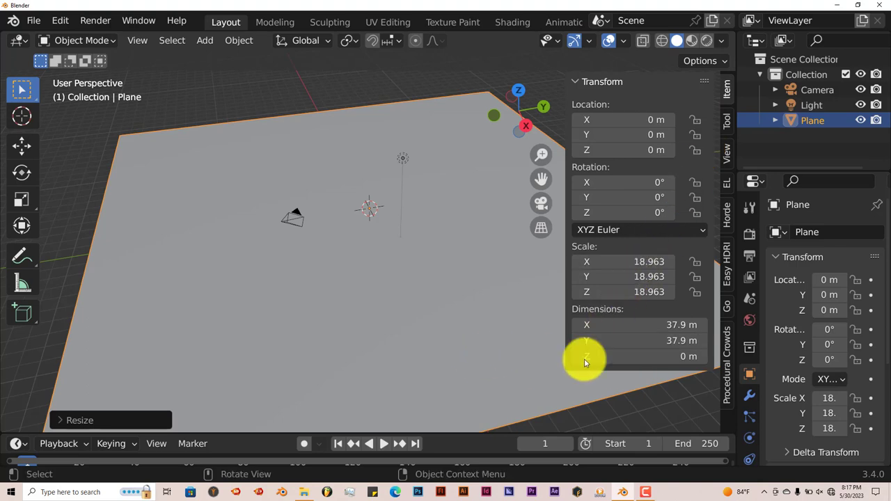
Open the Individual Humans options in the Procedural Crowds sidebar.
left_click(722, 380)
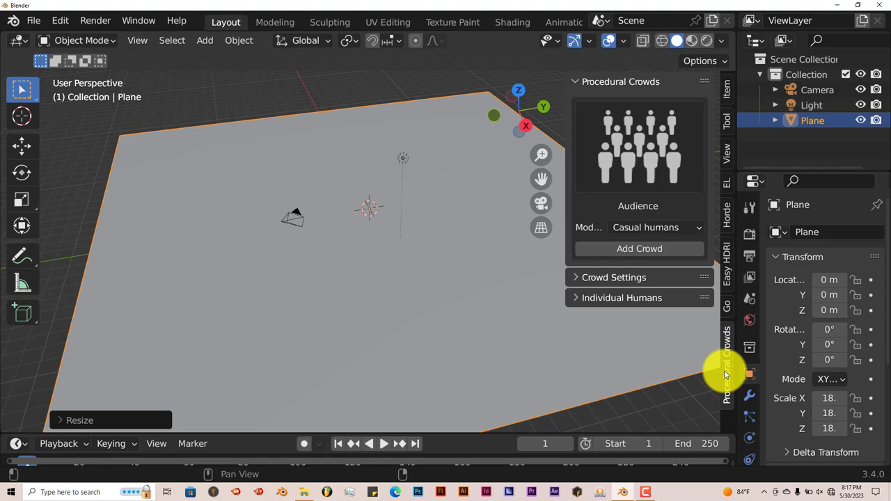
left_click(589, 301)
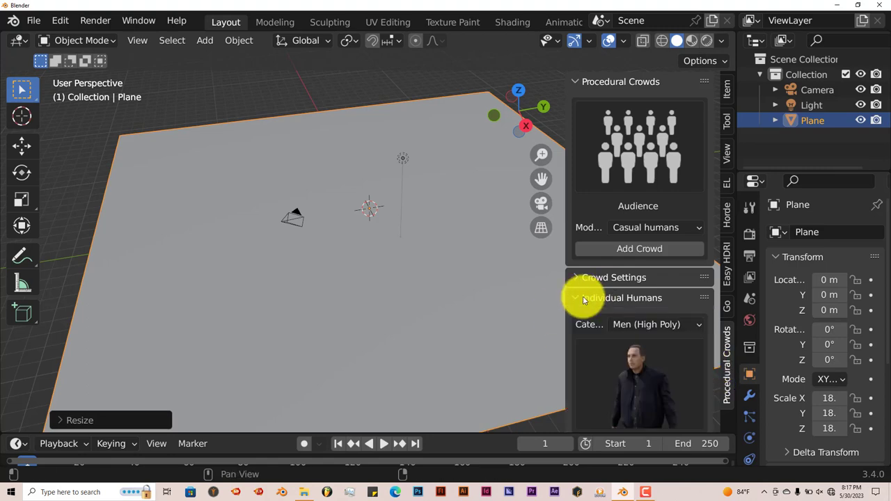
scroll(516, 366, "down", 3)
scroll(529, 338, "up", 5)
scroll(640, 351, "down", 5)
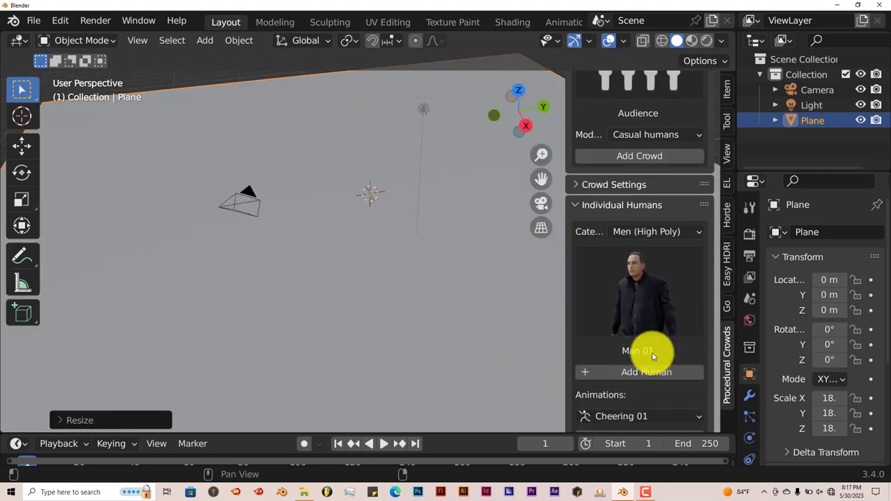
left_click(627, 249)
left_click(628, 246)
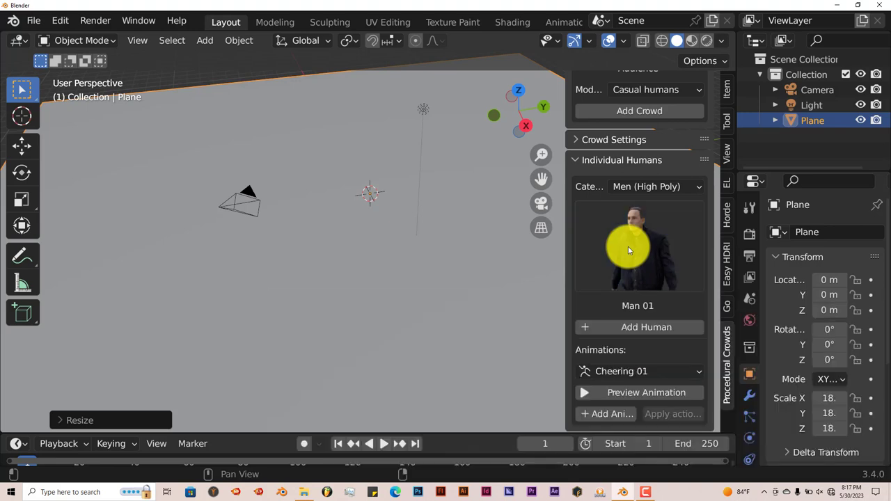
Pick Man 06 from the Men (High Poly) gallery.
left_click(666, 187)
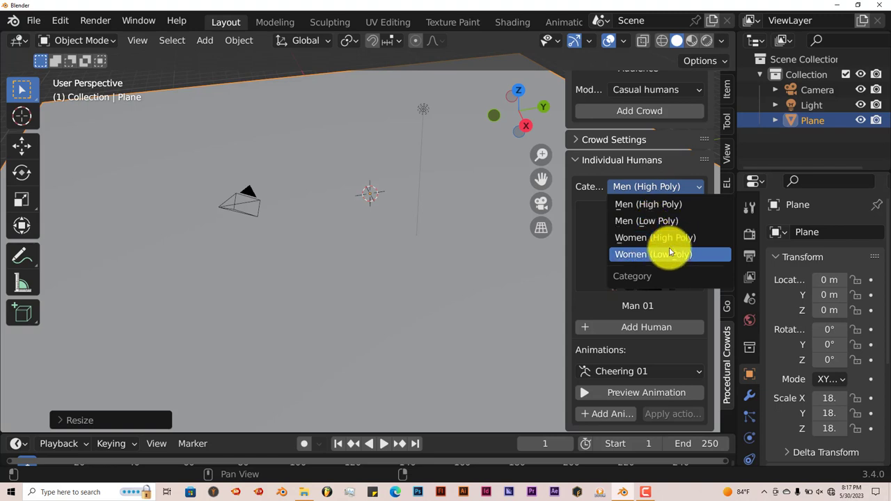
left_click(640, 243)
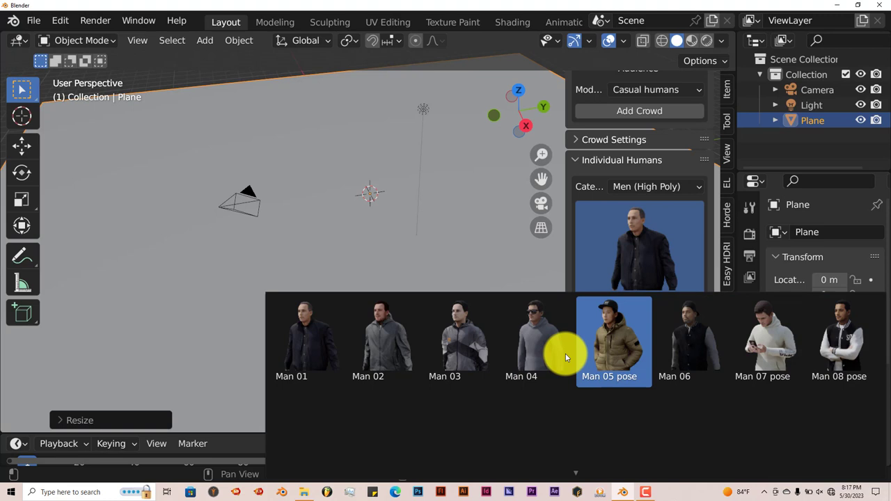
scroll(832, 345, "down", 2)
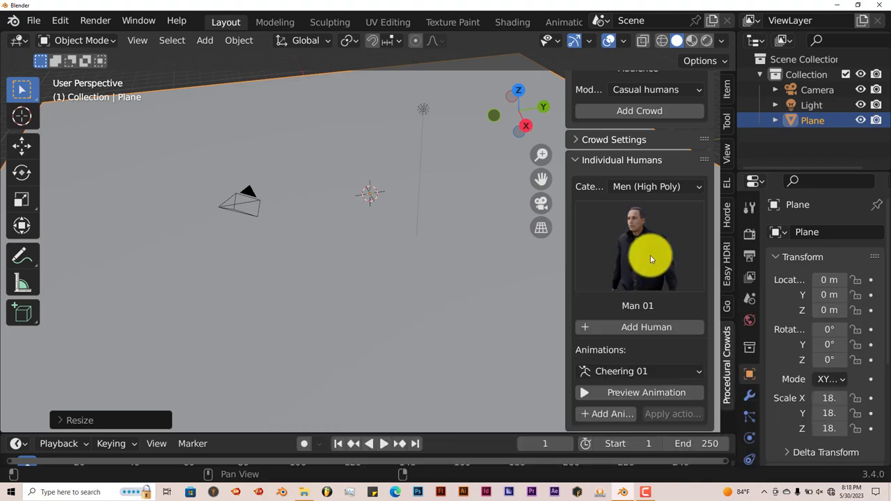
left_click(650, 259)
left_click(638, 242)
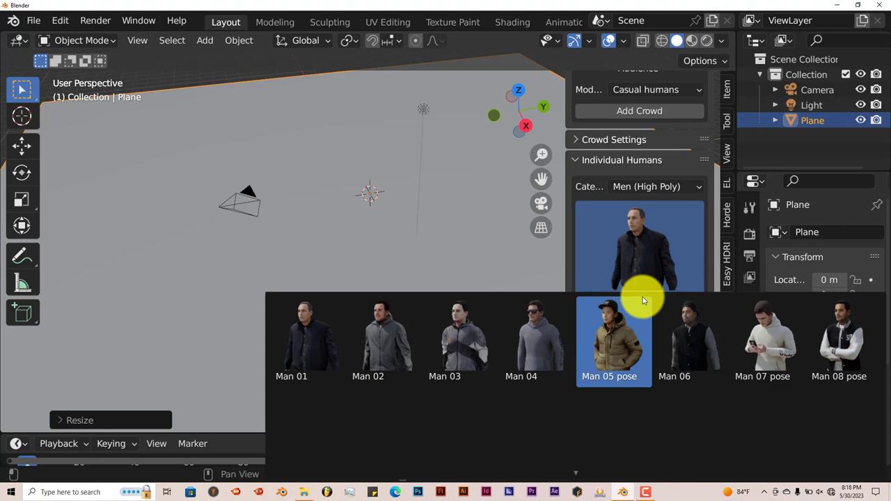
left_click(686, 334)
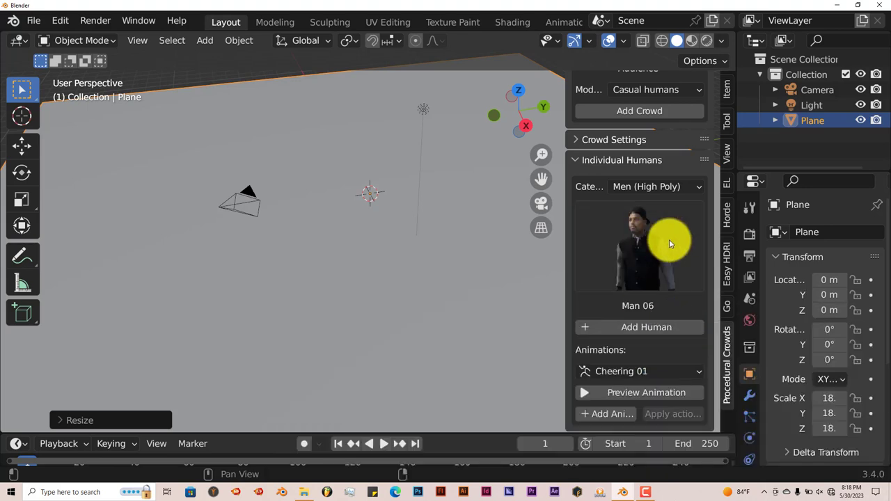
Add the Man 06 human at the origin and zoom in on it.
left_click(631, 329)
scroll(489, 299, "up", 5)
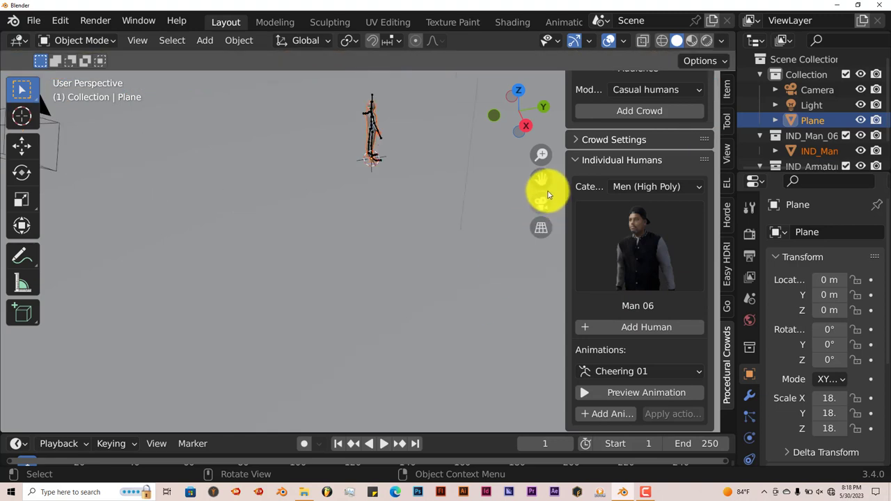
middle_click_drag(537, 202, 508, 215)
middle_click_drag(410, 247, 362, 232)
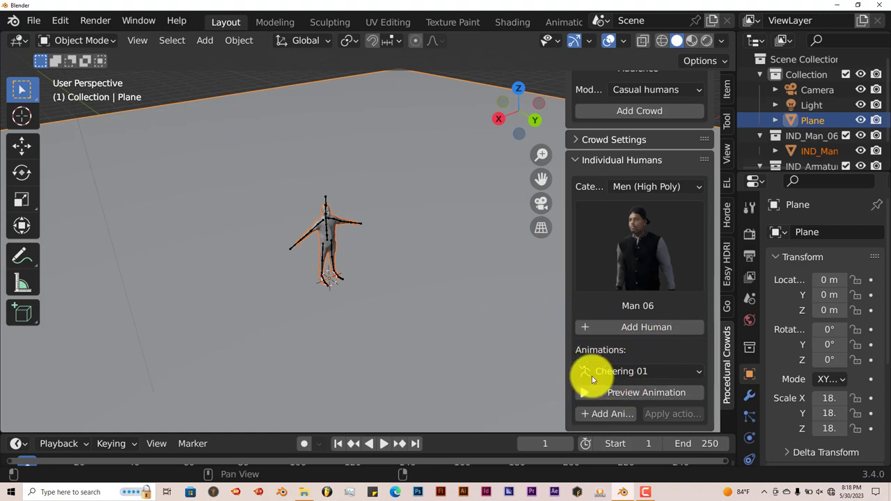
scroll(371, 281, "up", 3)
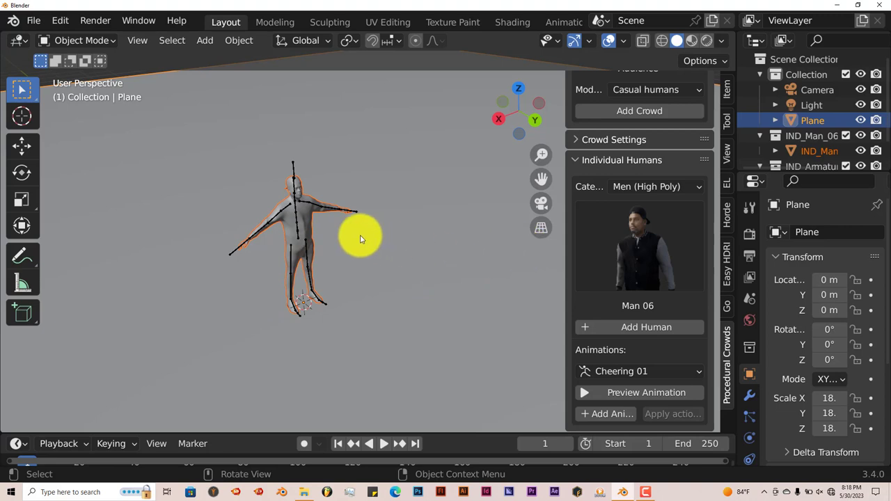
Give the IND_Man_06 armature the Cheering 01 animation, preview it, and rewind to frame 1.
left_click(293, 168)
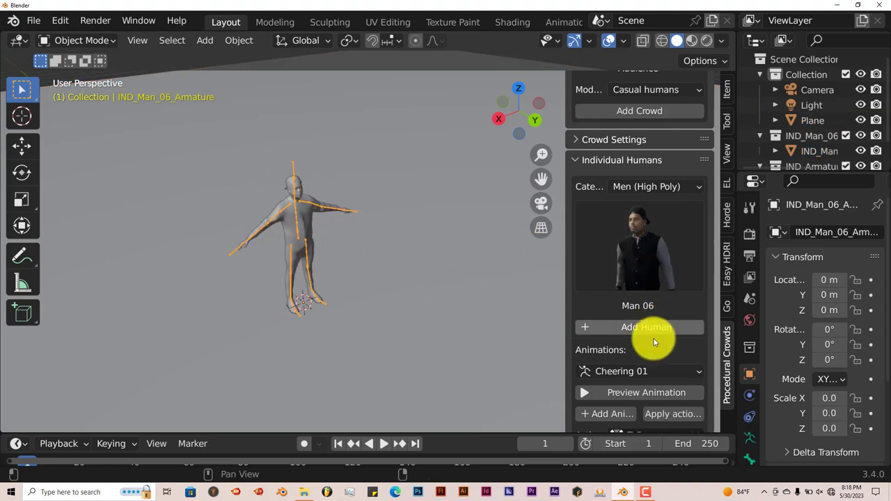
left_click(602, 413)
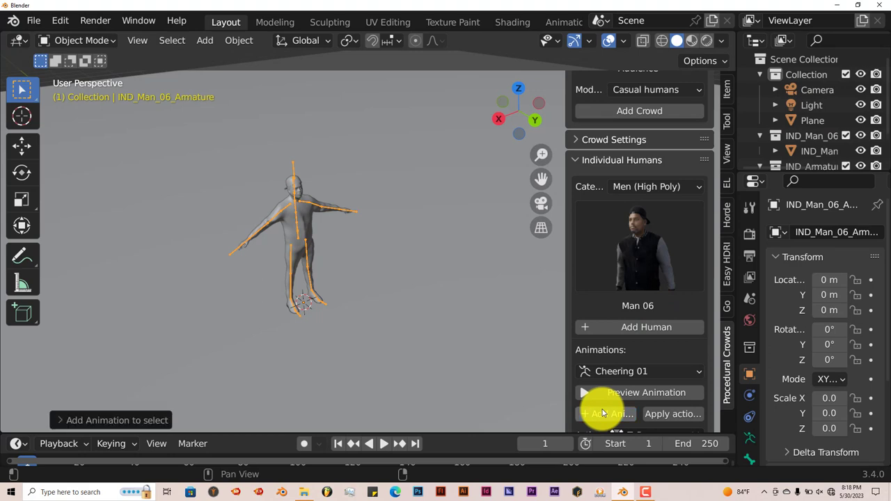
left_click(382, 444)
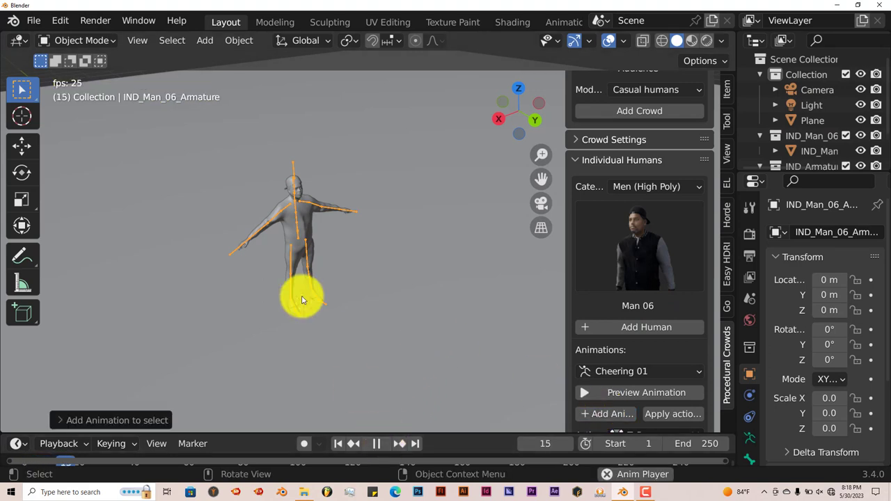
left_click(375, 442)
left_click(338, 443)
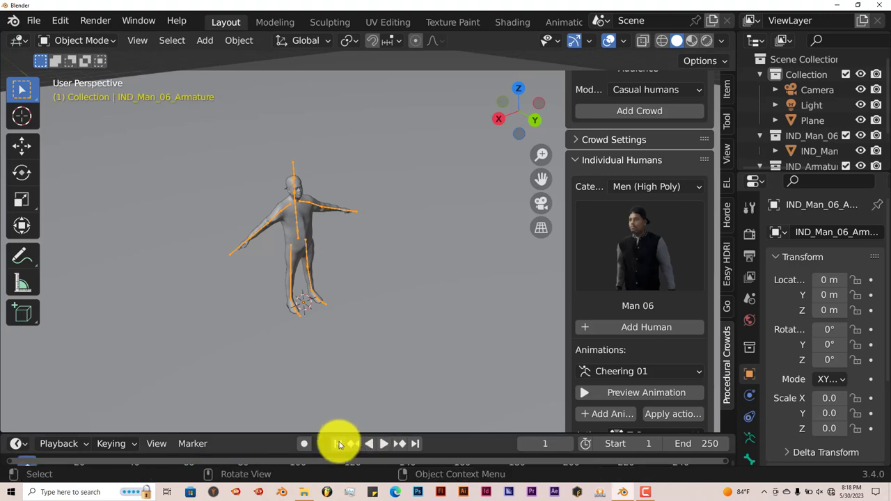
Add Cheering 01 to the Man 06 mesh via Use Existing armature, preview, and rewind to frame 1.
left_click(287, 202)
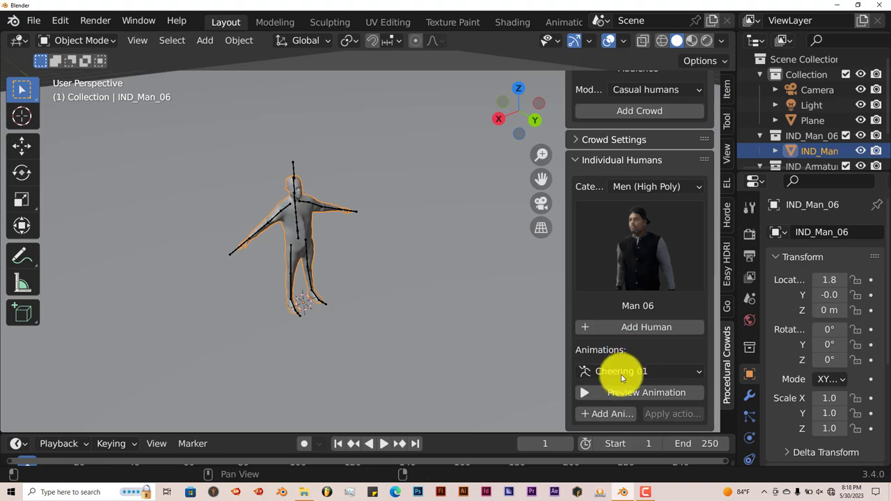
left_click(602, 414)
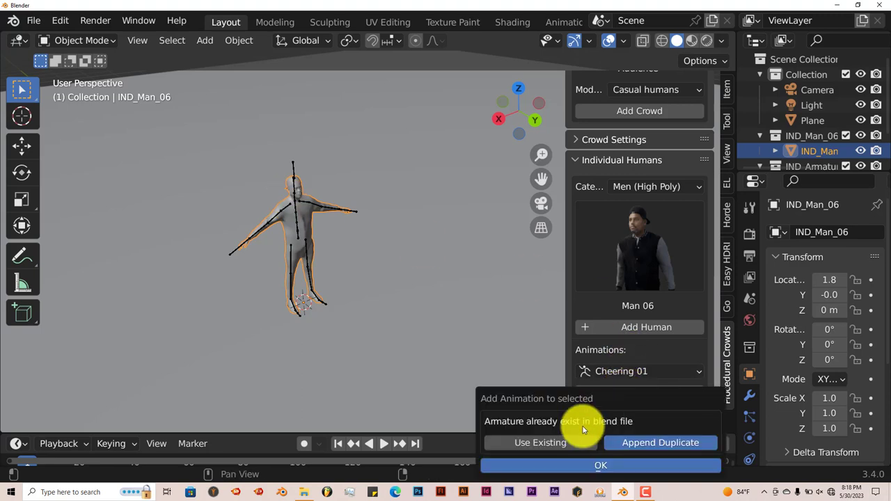
left_click(565, 443)
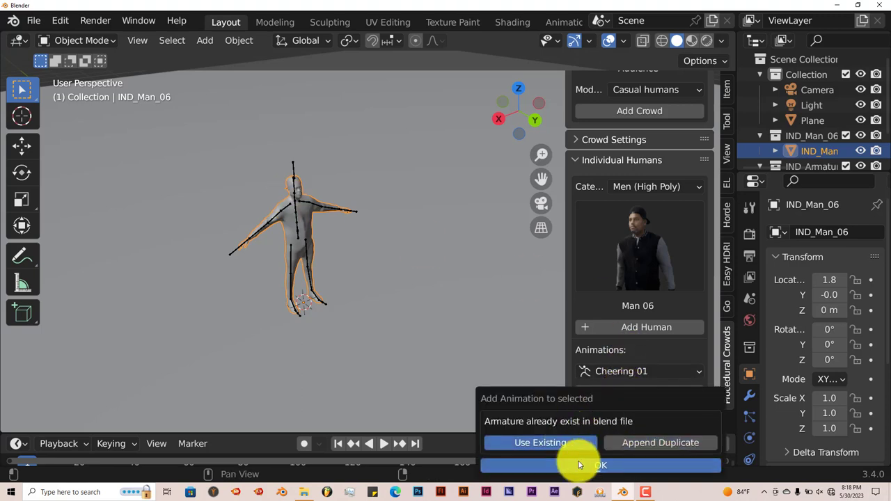
left_click(577, 464)
left_click(388, 444)
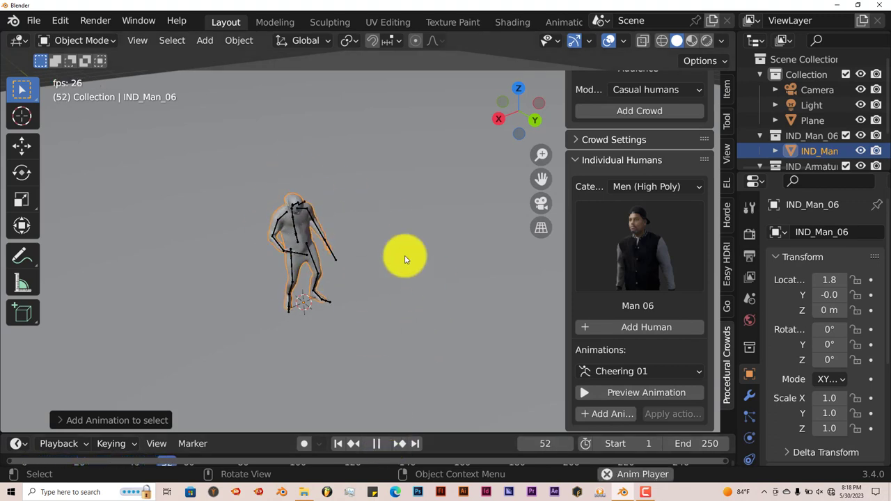
left_click(376, 443)
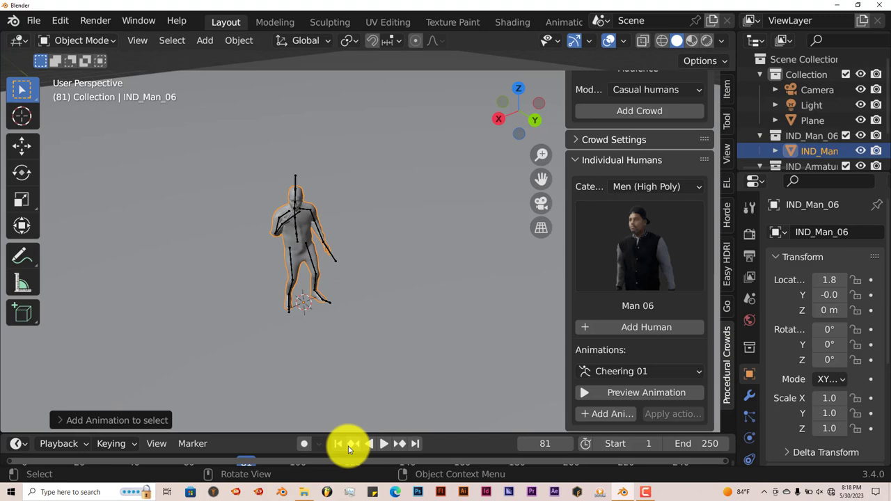
left_click(343, 442)
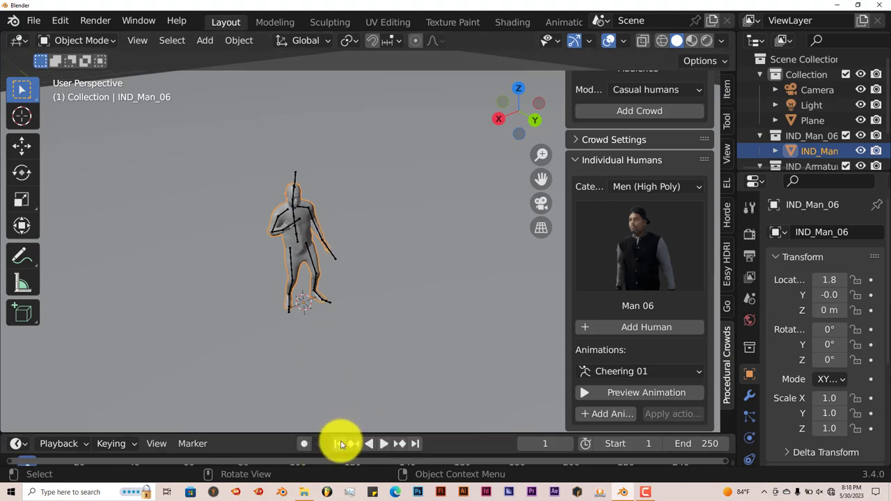
left_click(602, 392)
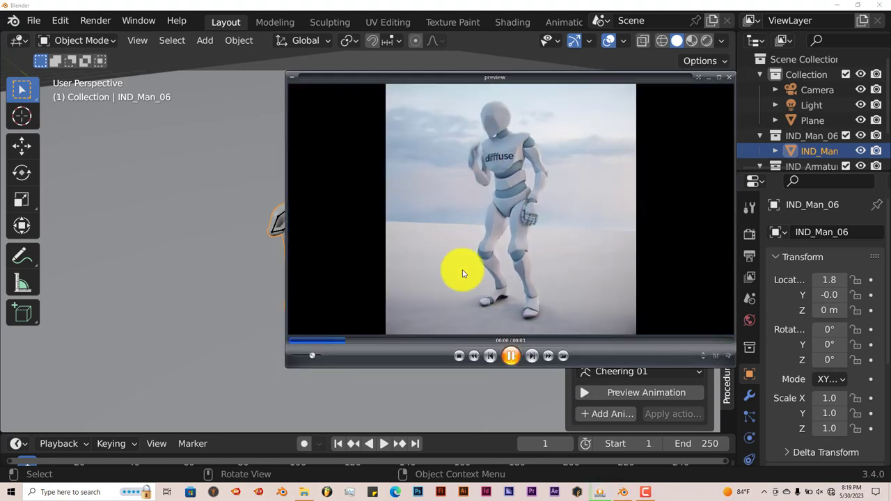
left_click(512, 355)
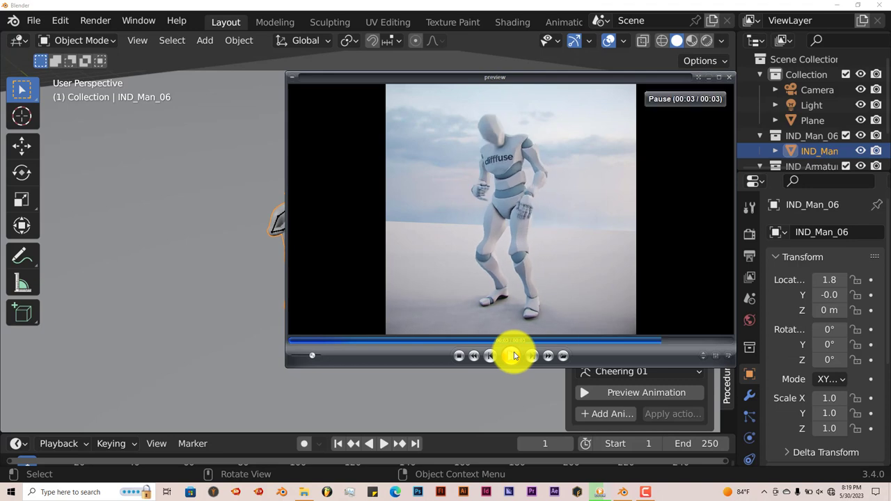
left_click(728, 76)
scroll(662, 292, "up", 2)
scroll(662, 294, "down", 2)
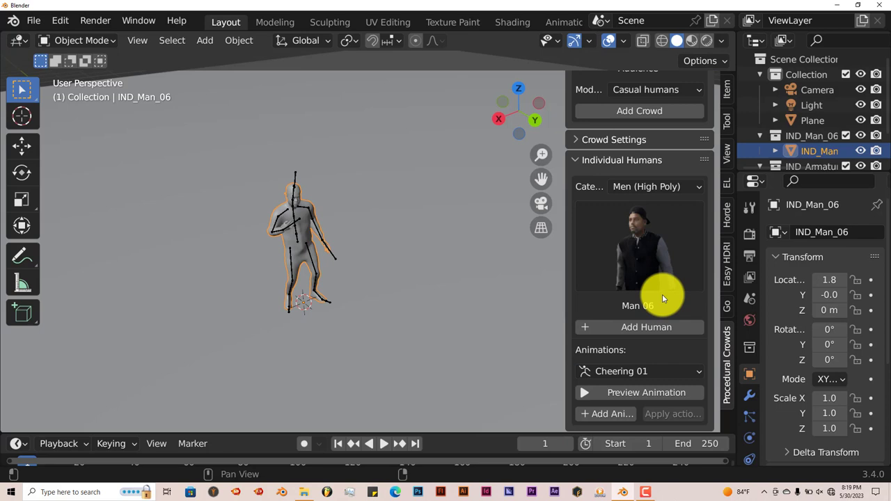
Change the Procedural Crowds arrangement from Audience to March.
scroll(663, 298, "up", 5)
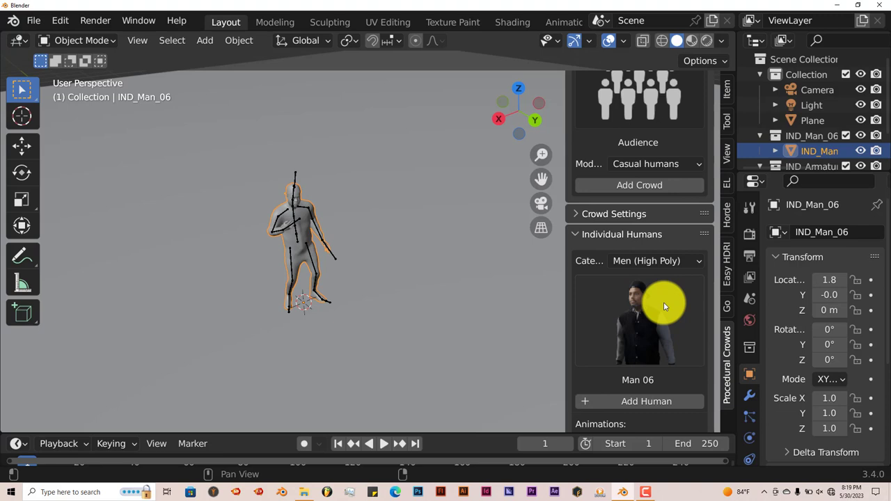
left_click(638, 173)
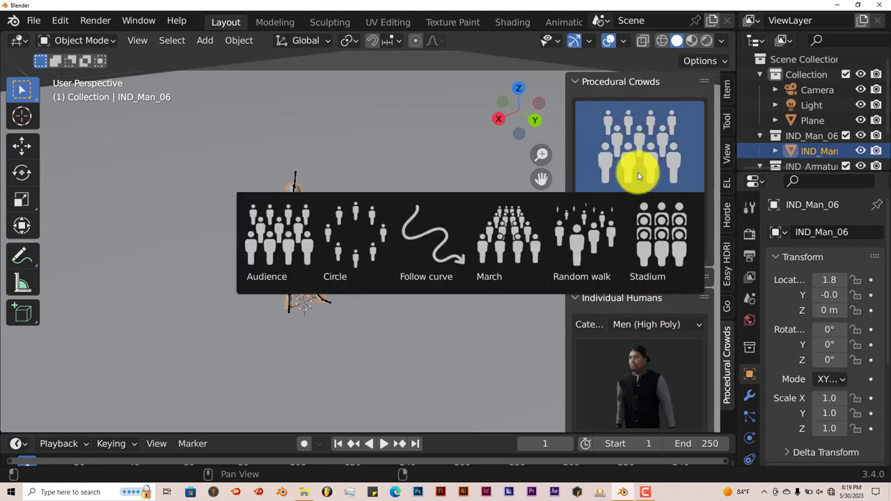
left_click(497, 234)
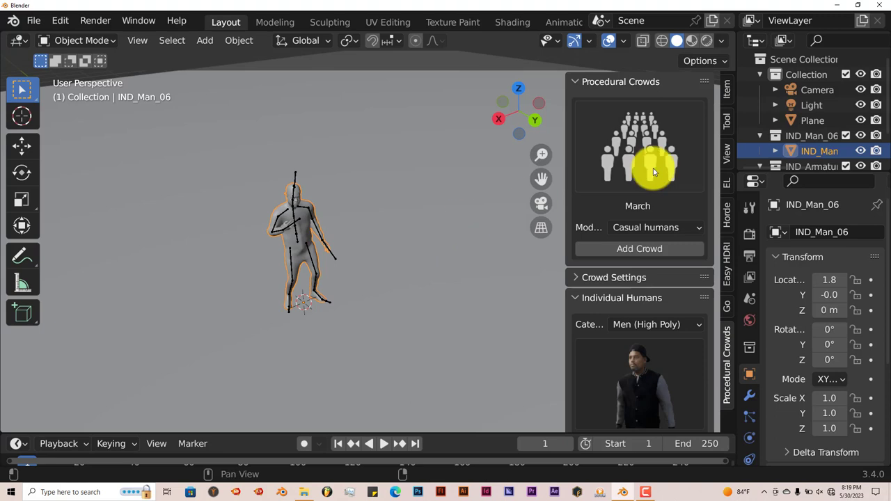
middle_click_drag(383, 113, 348, 143)
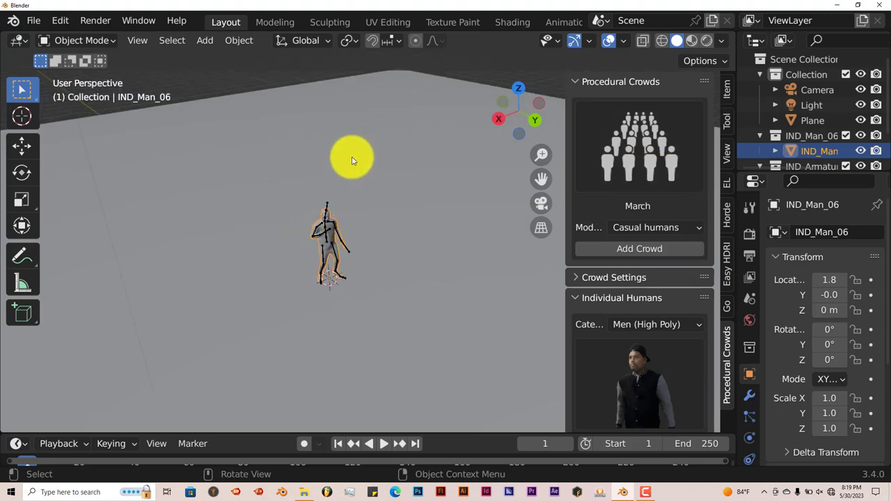
left_click(620, 133)
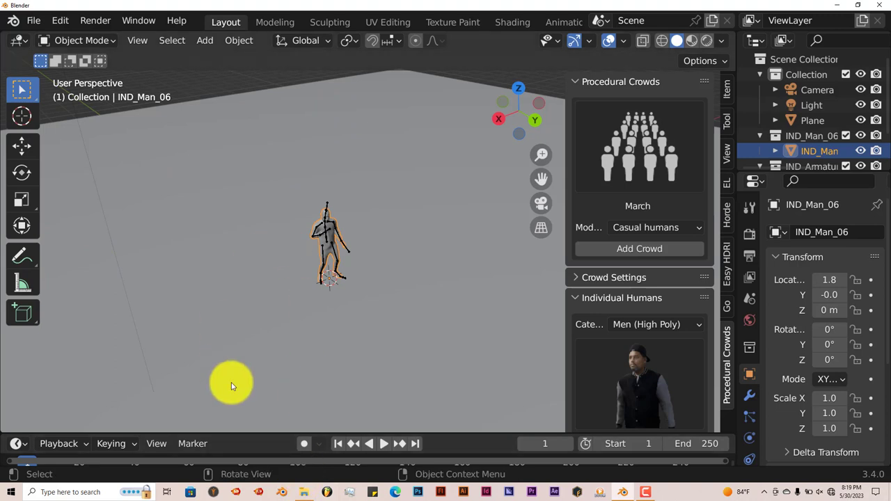
left_click(612, 251)
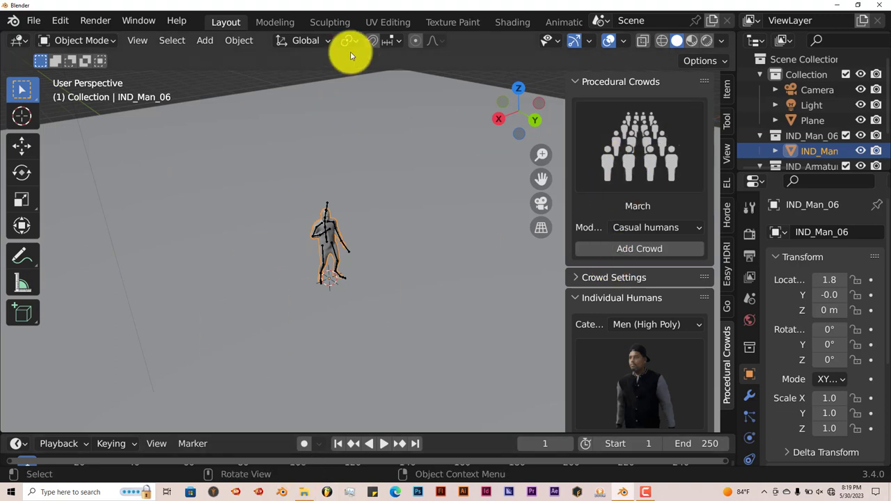